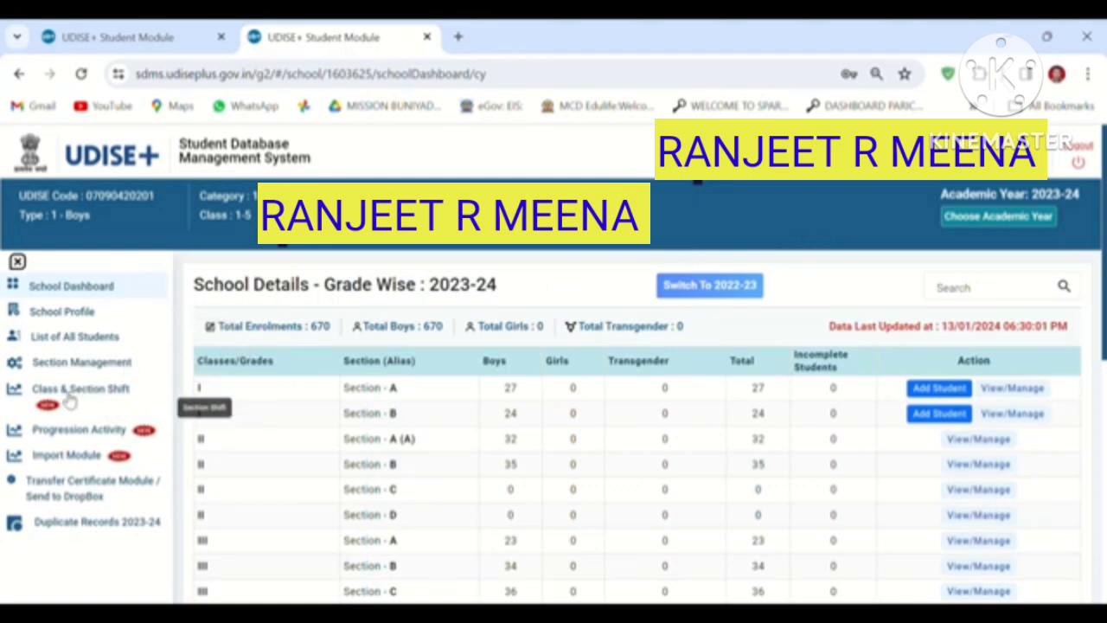
# List the Class III students on the Class & Section Shift page for 2023-24.
pyautogui.click(71, 393)
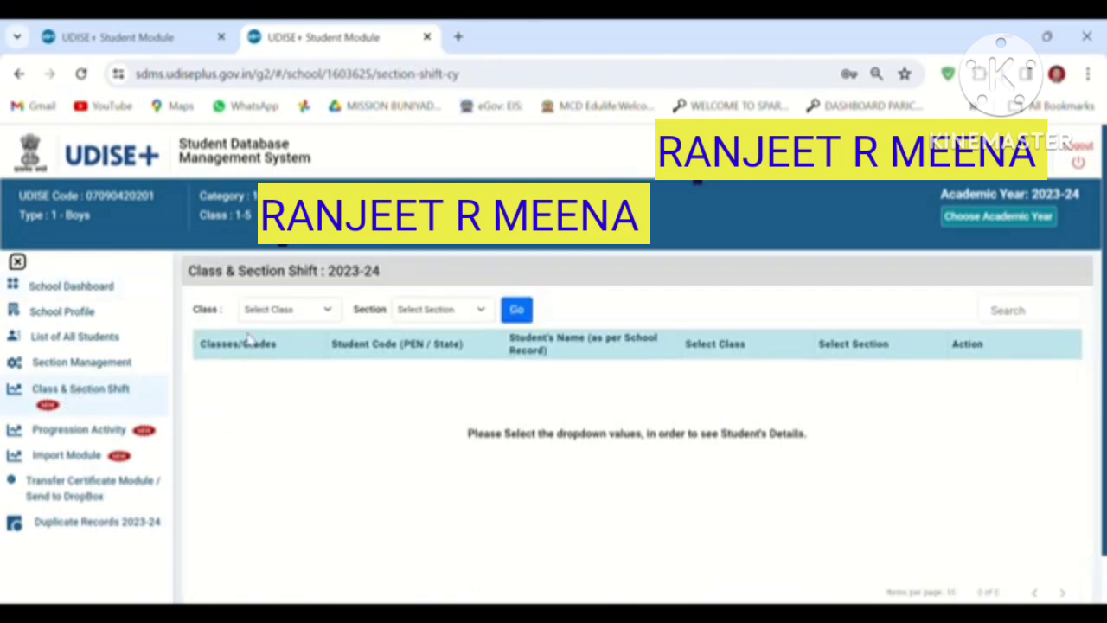
pyautogui.click(289, 312)
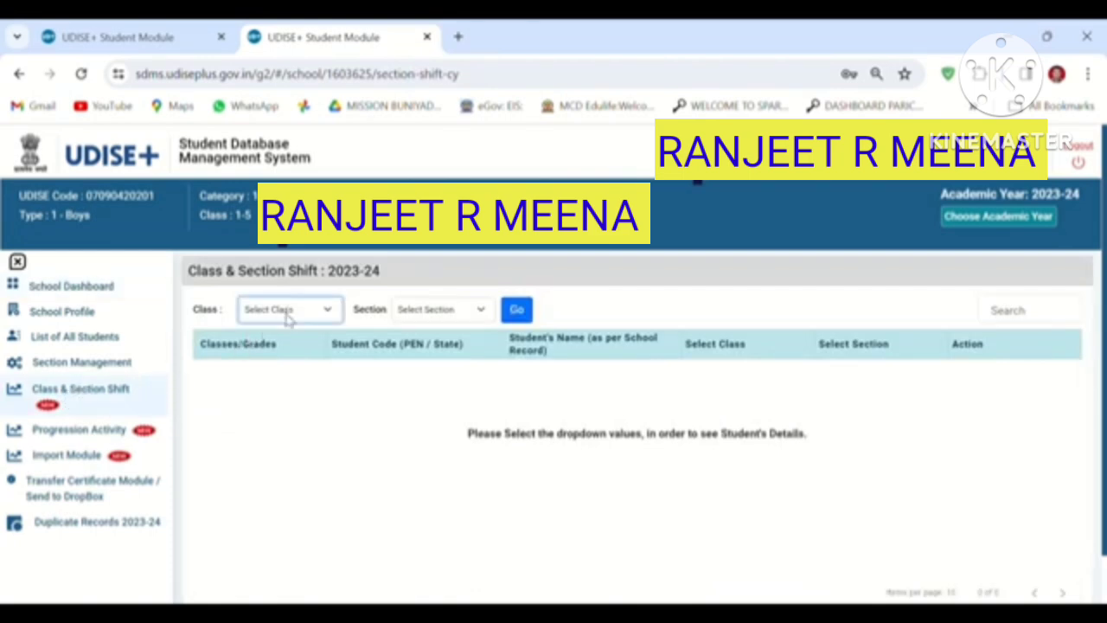
pyautogui.click(267, 371)
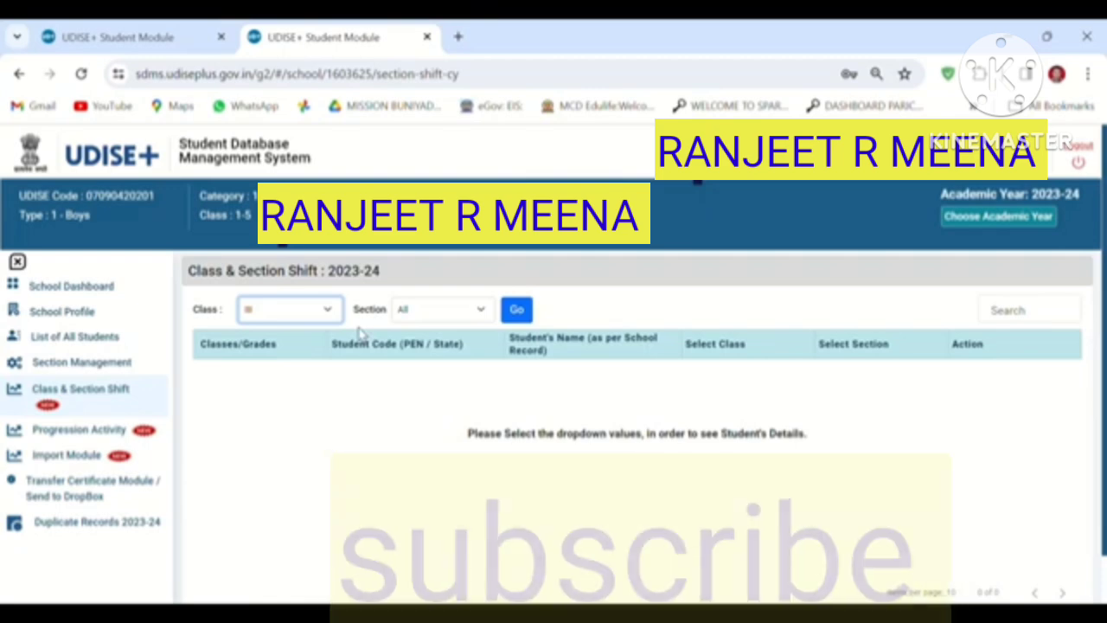
pyautogui.click(458, 313)
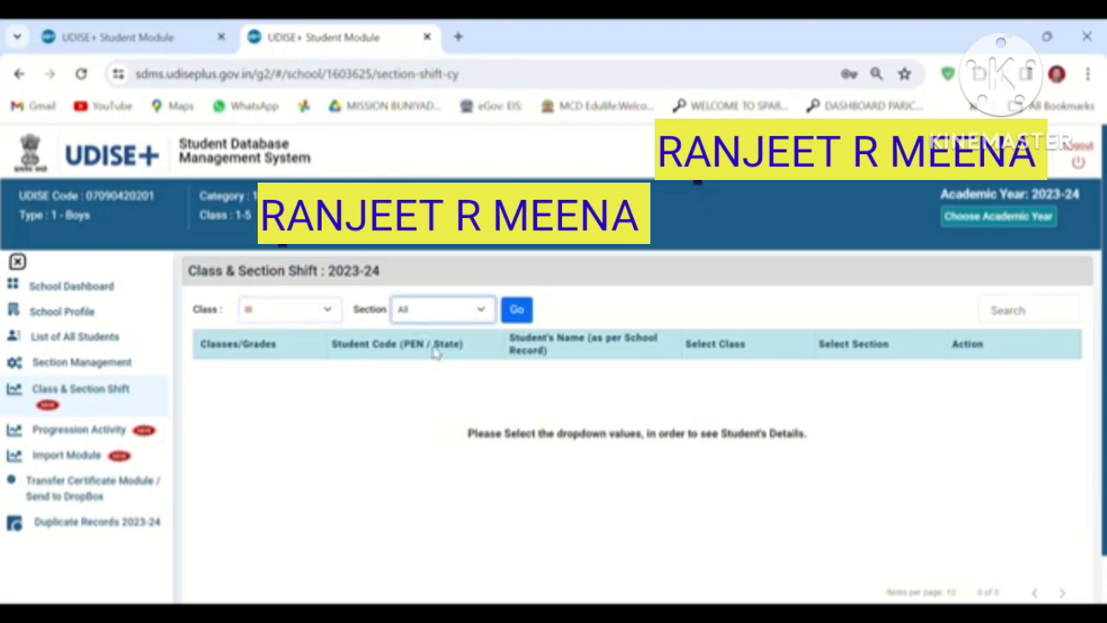
pyautogui.click(522, 310)
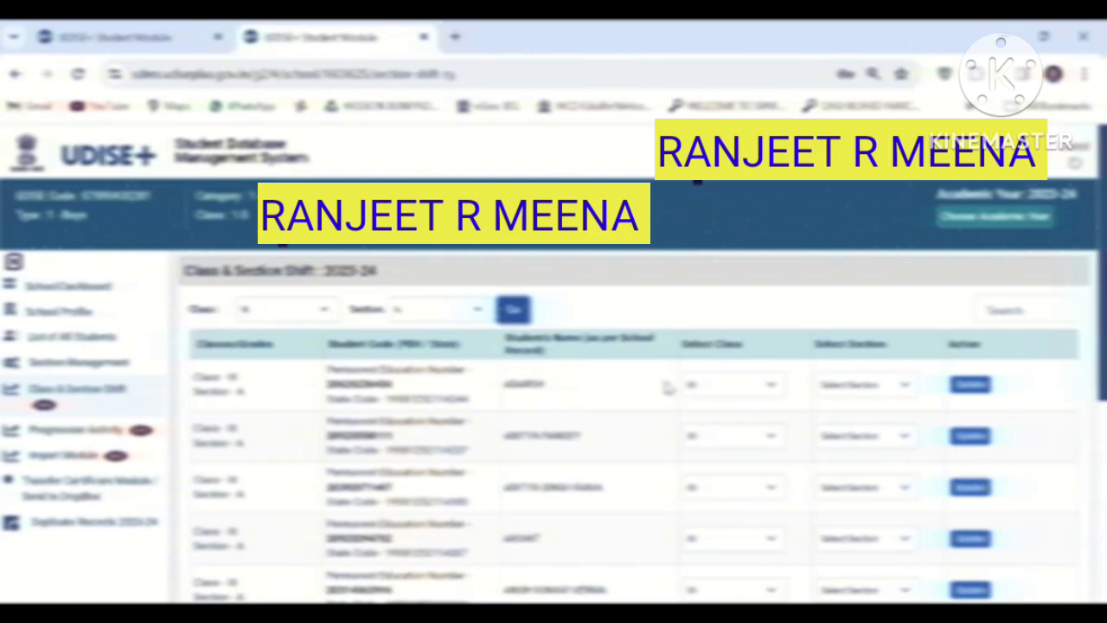
# Try out other class and section choices for the first student in the list.
pyautogui.click(733, 394)
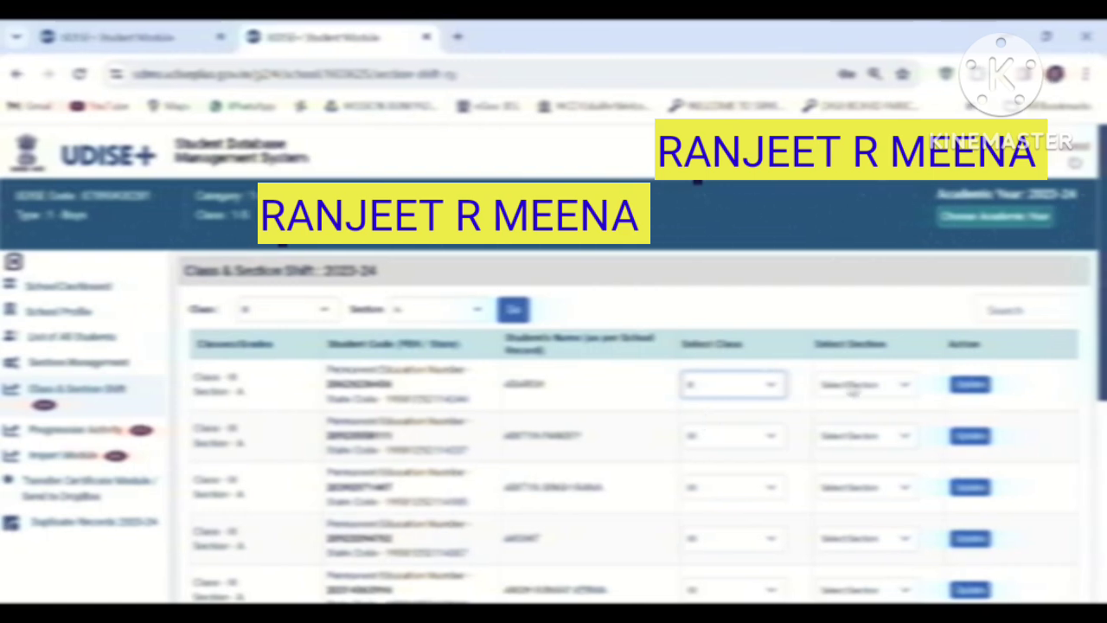
pyautogui.click(856, 391)
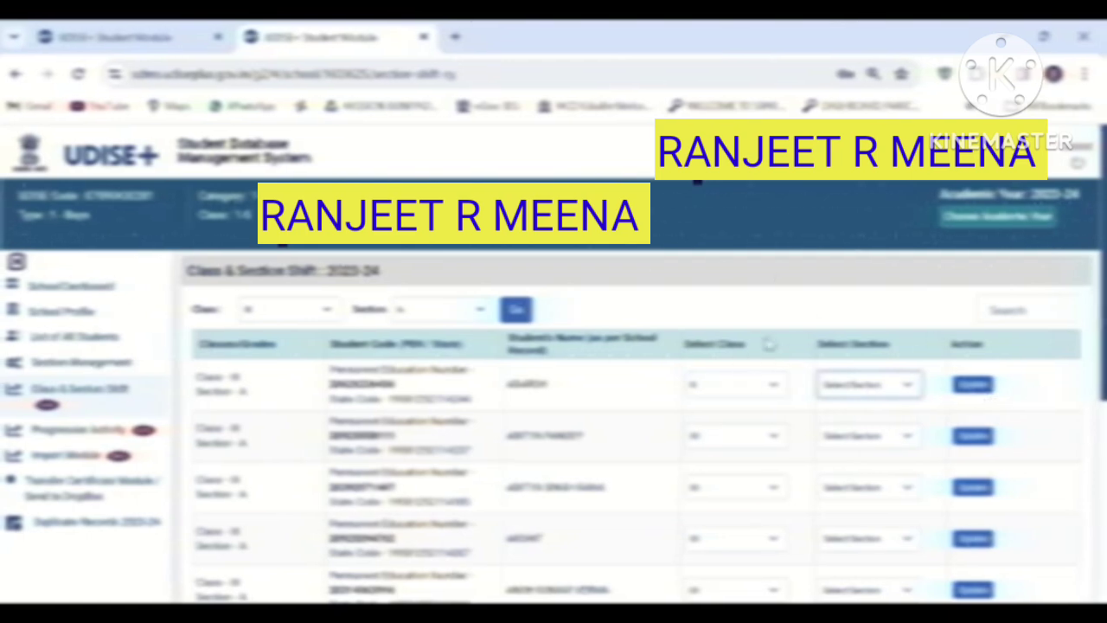
pyautogui.click(718, 386)
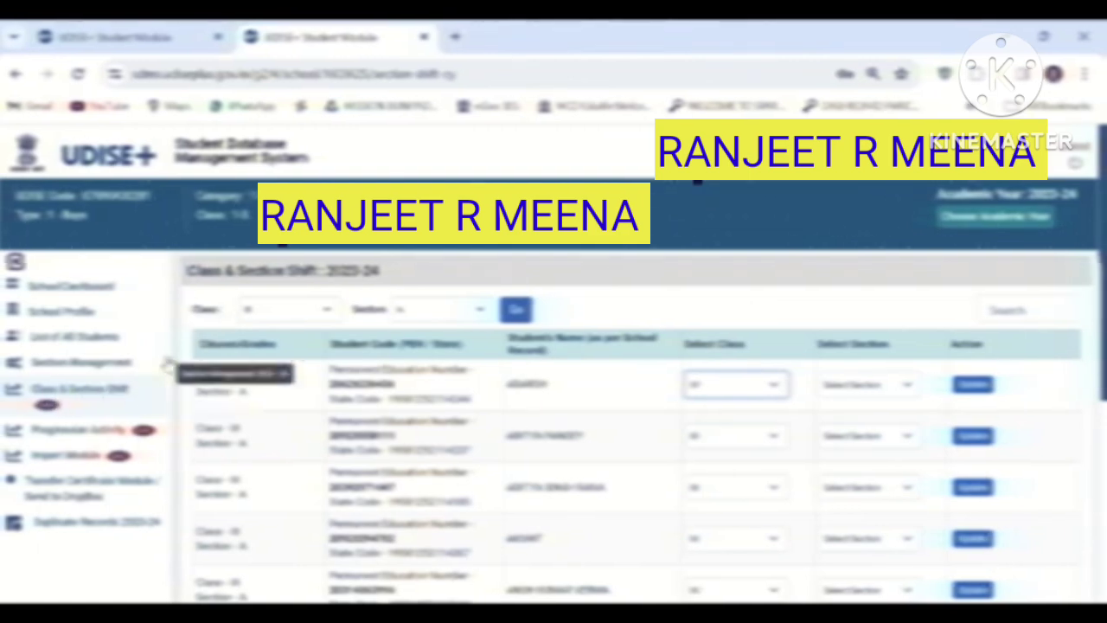
# Review the section-adding form and the list of classes in Section Management for 2023-24.
pyautogui.click(83, 361)
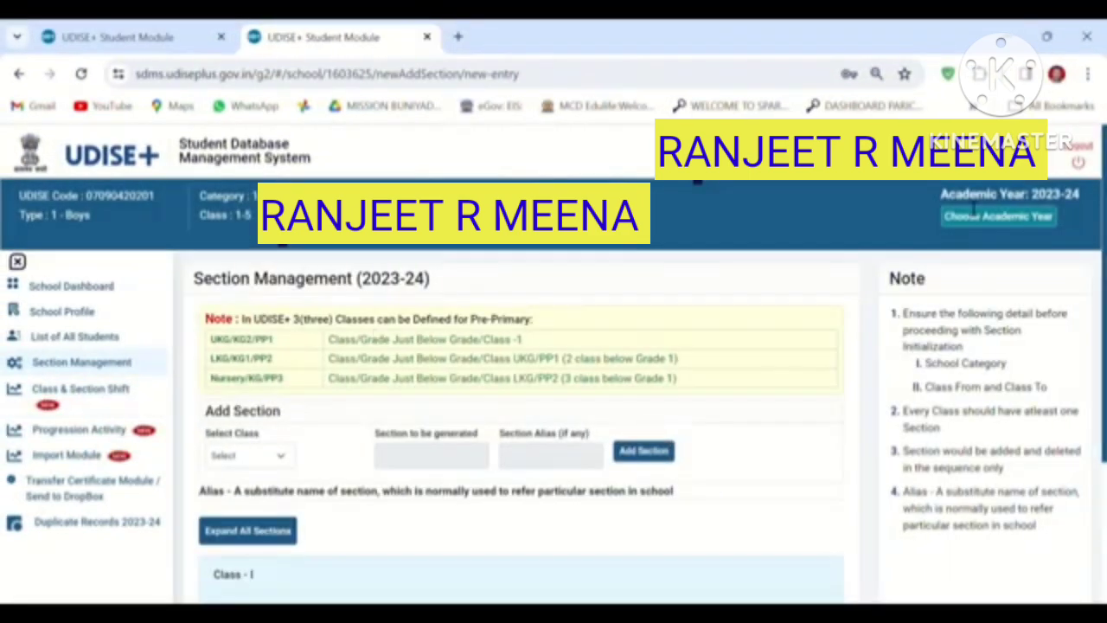
pyautogui.scroll(-2, 569, 292)
pyautogui.scroll(-2, 1101, 368)
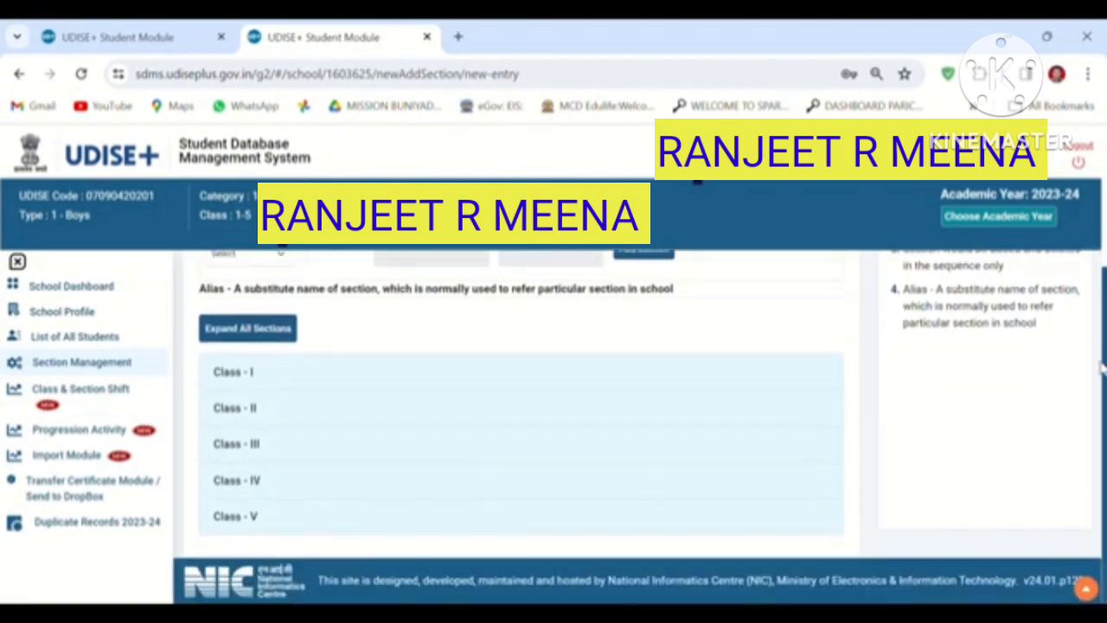
pyautogui.scroll(4, 519, 415)
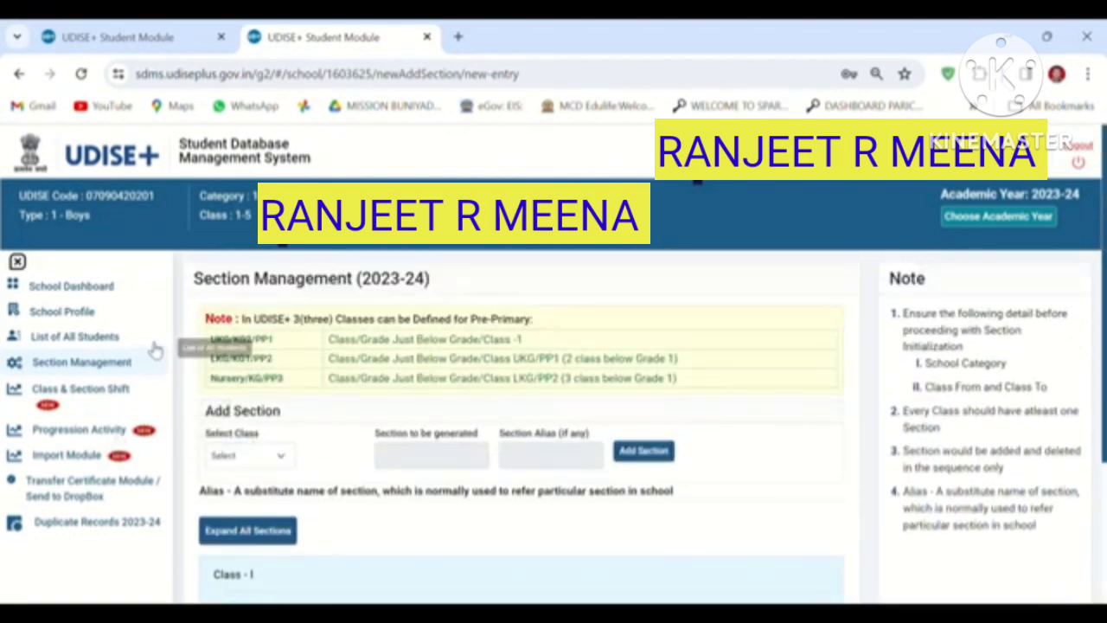
# Look over the Import Module and Progression Activity pages and return to the student import choices.
pyautogui.click(82, 456)
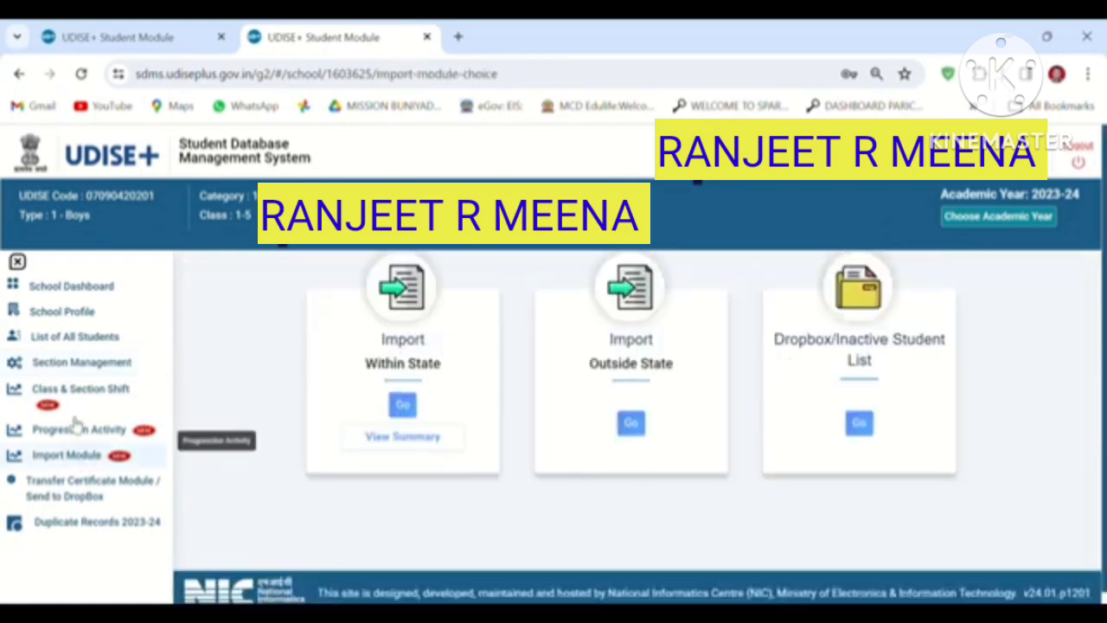
pyautogui.click(101, 429)
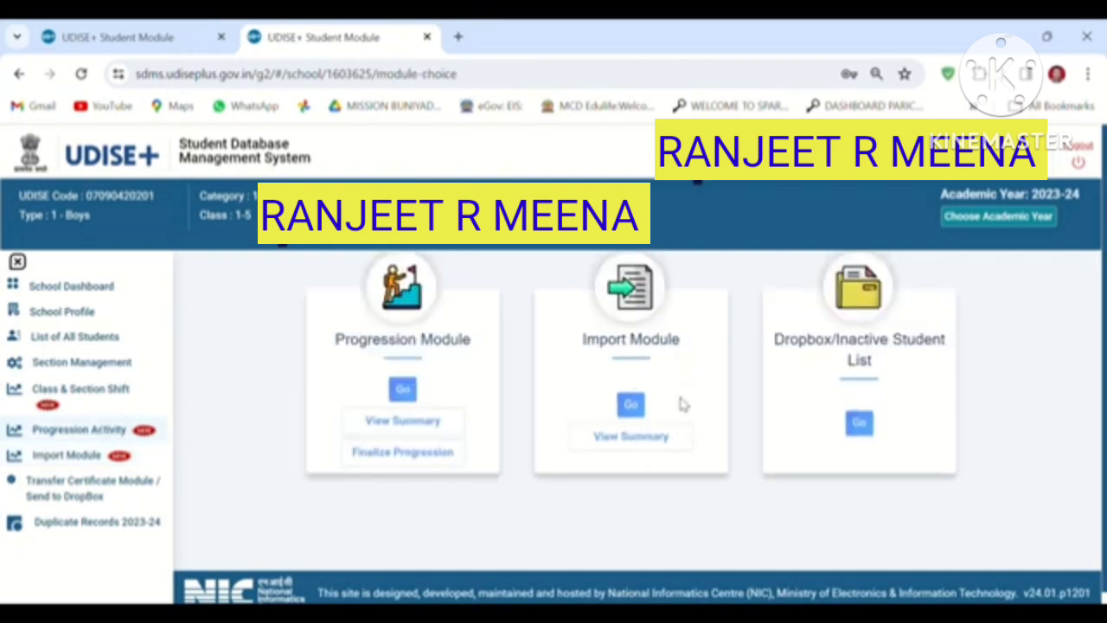
pyautogui.click(632, 405)
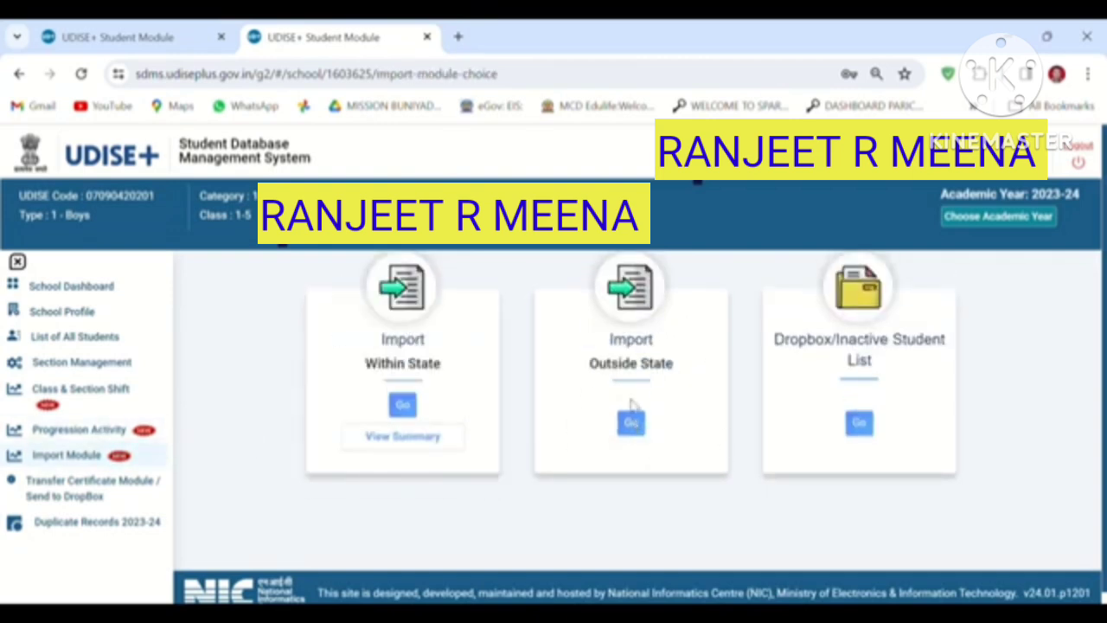
pyautogui.click(100, 430)
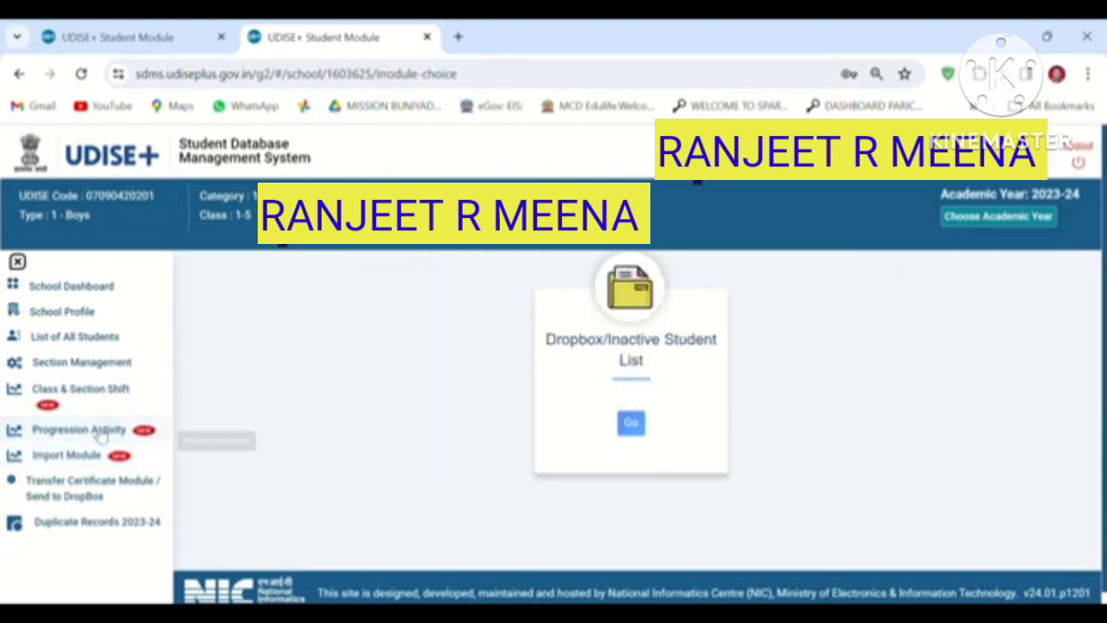
pyautogui.click(632, 404)
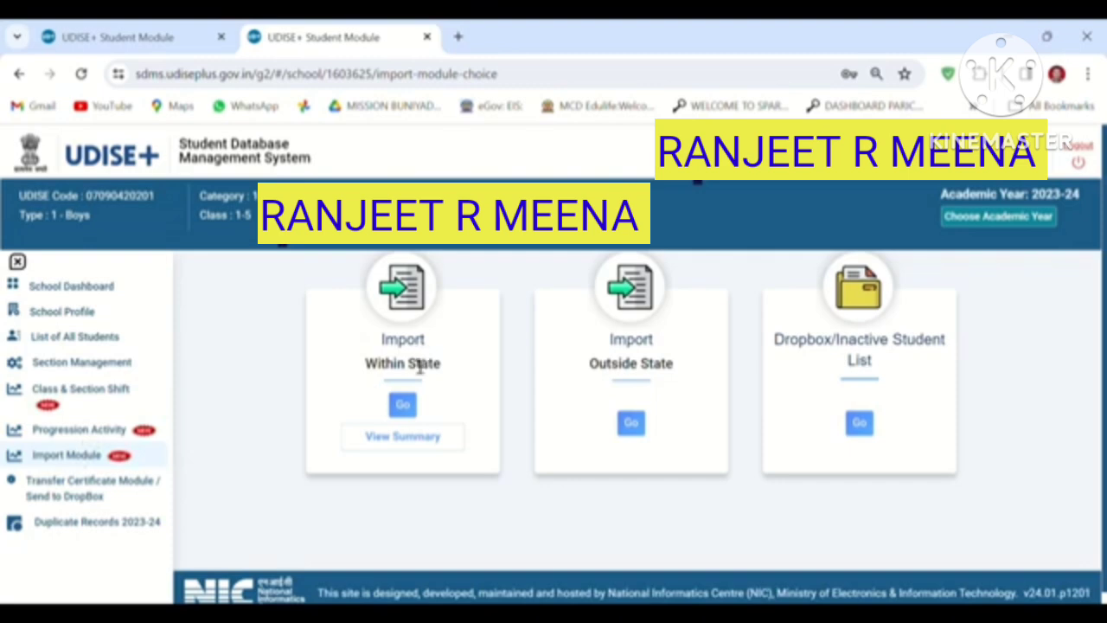
pyautogui.moveTo(360, 369); pyautogui.dragTo(420, 370)
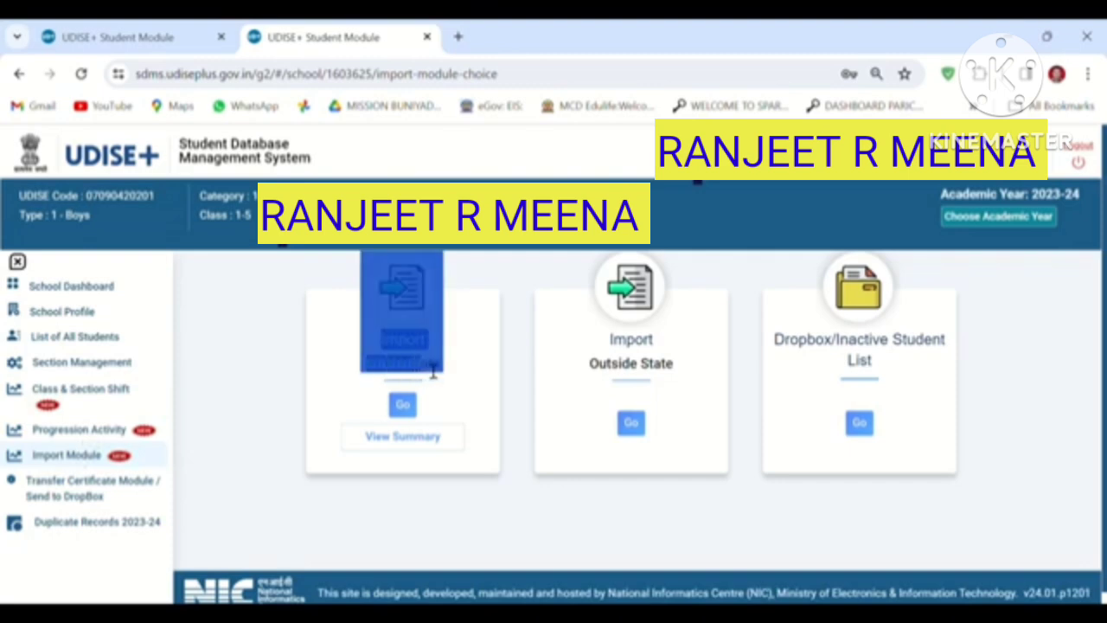
pyautogui.click(487, 379)
pyautogui.moveTo(695, 375); pyautogui.dragTo(363, 370)
pyautogui.click(424, 406)
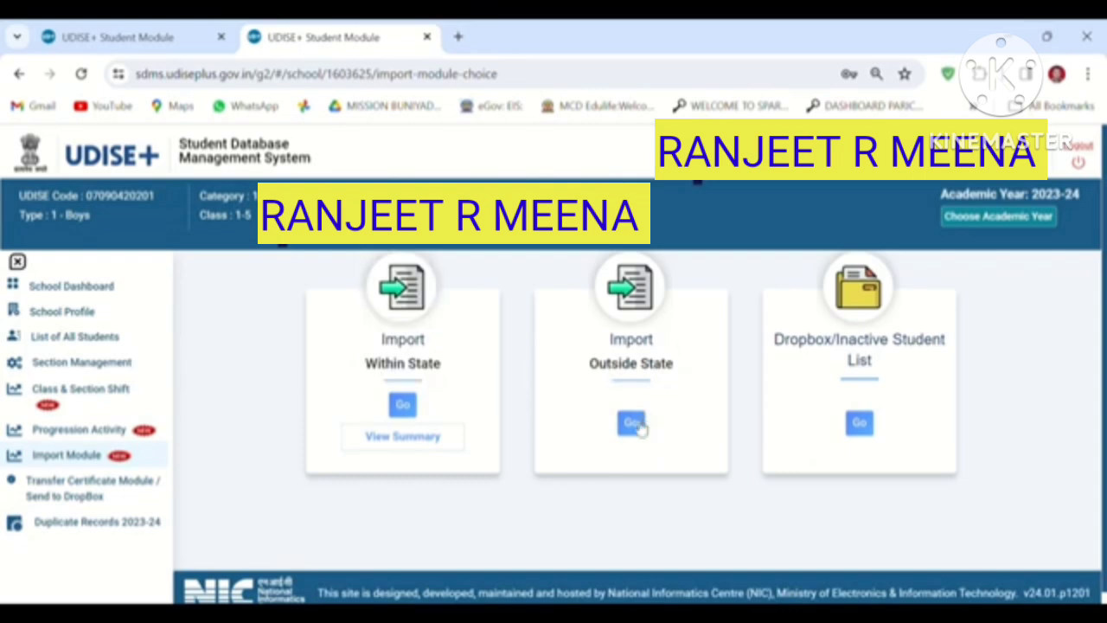
# Review the Dropbox/Inactive Student List for 2023-24, from its search fields to the students available for import.
pyautogui.click(859, 423)
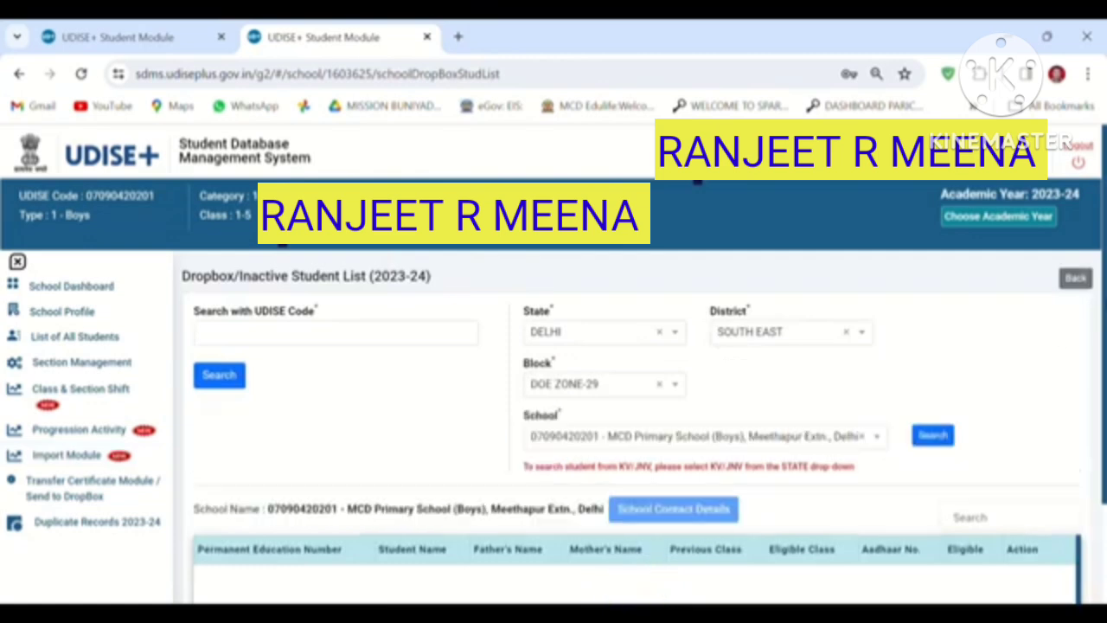
pyautogui.scroll(-1, 981, 375)
pyautogui.scroll(-3, 635, 428)
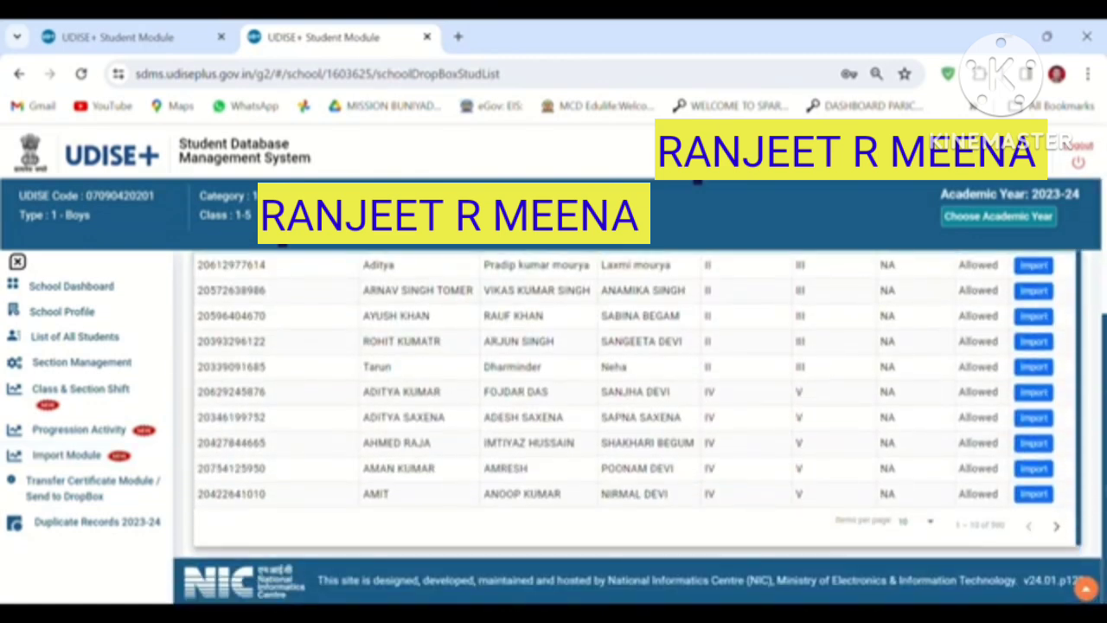
pyautogui.scroll(4, 415, 389)
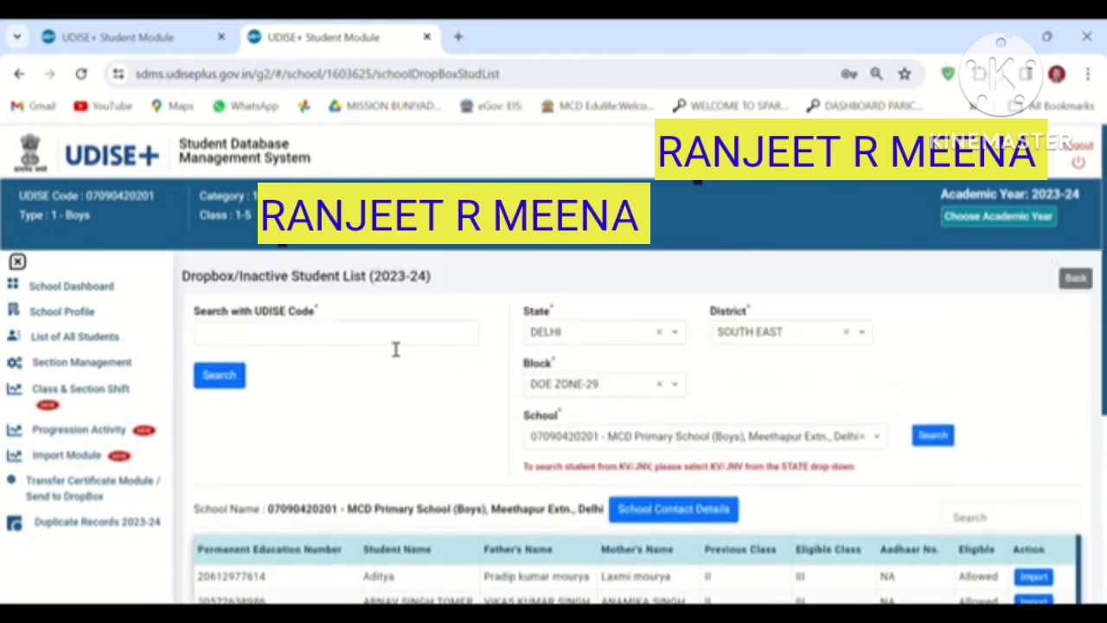
# Open the Within State import form and inspect its Get PEN & DOB lookup, leaving the fields empty and closing it.
pyautogui.click(88, 456)
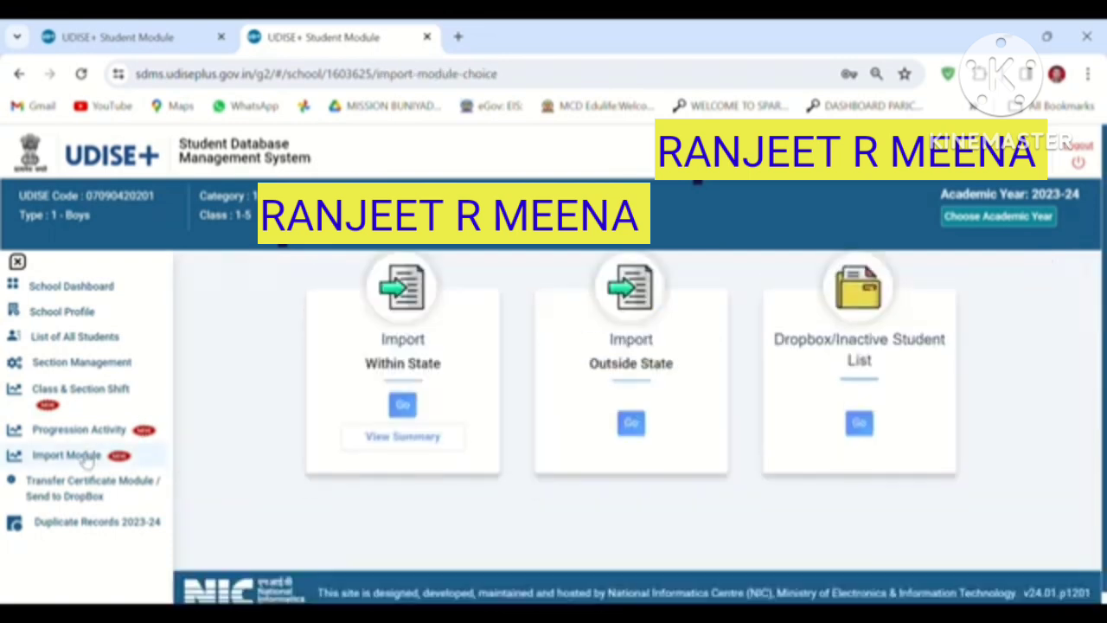
pyautogui.click(403, 404)
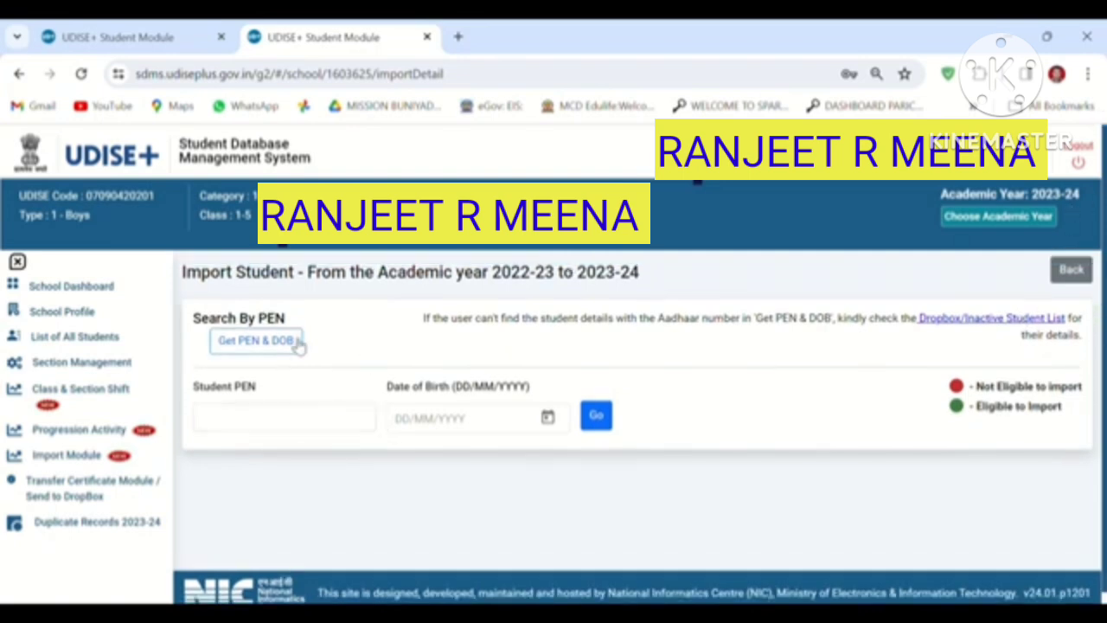
pyautogui.click(264, 342)
pyautogui.click(548, 366)
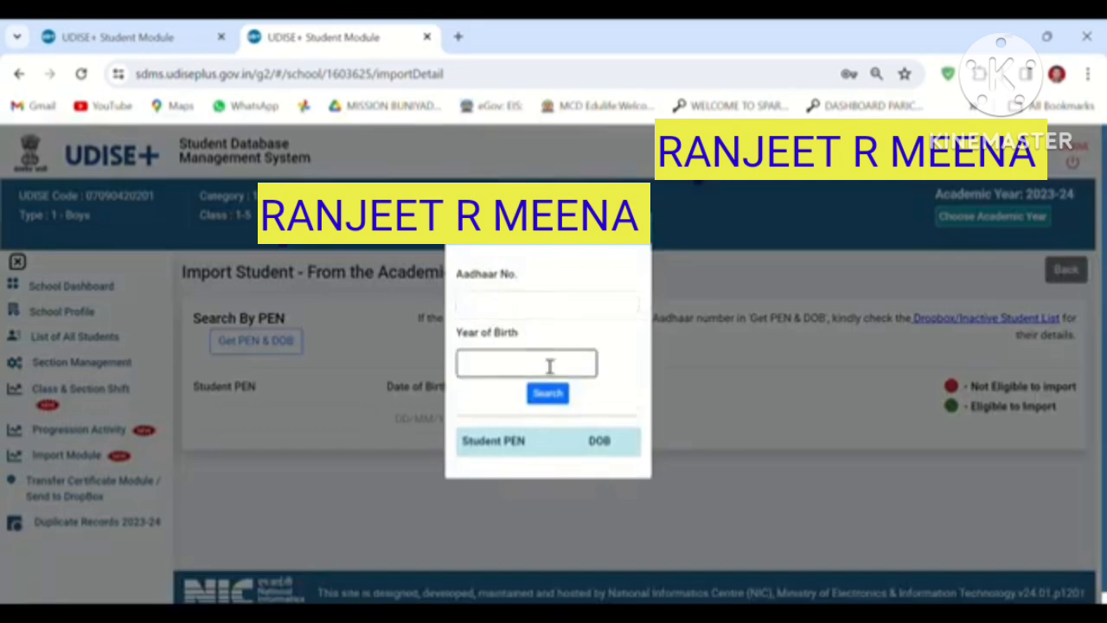
pyautogui.click(561, 396)
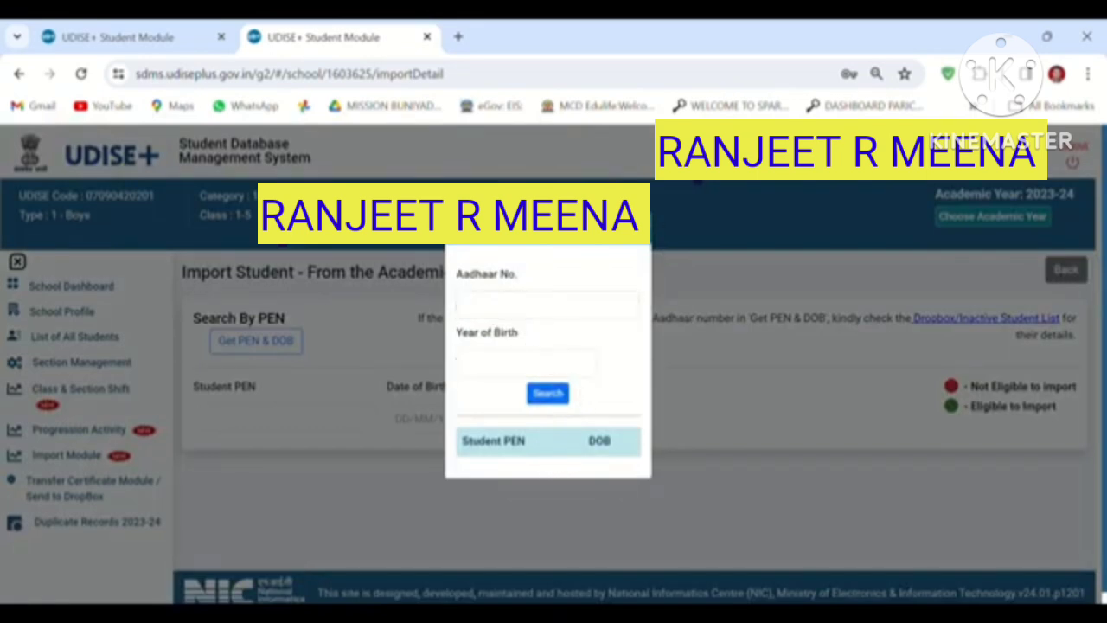
pyautogui.press('Escape')
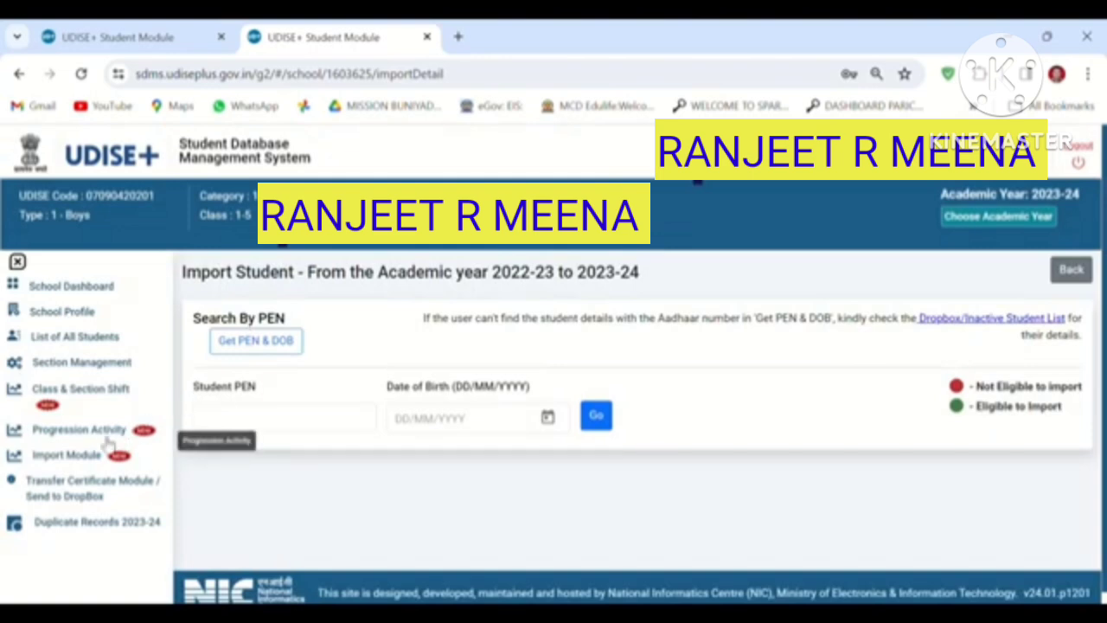
# Return to the import choices and open the Outside State import form.
pyautogui.click(77, 465)
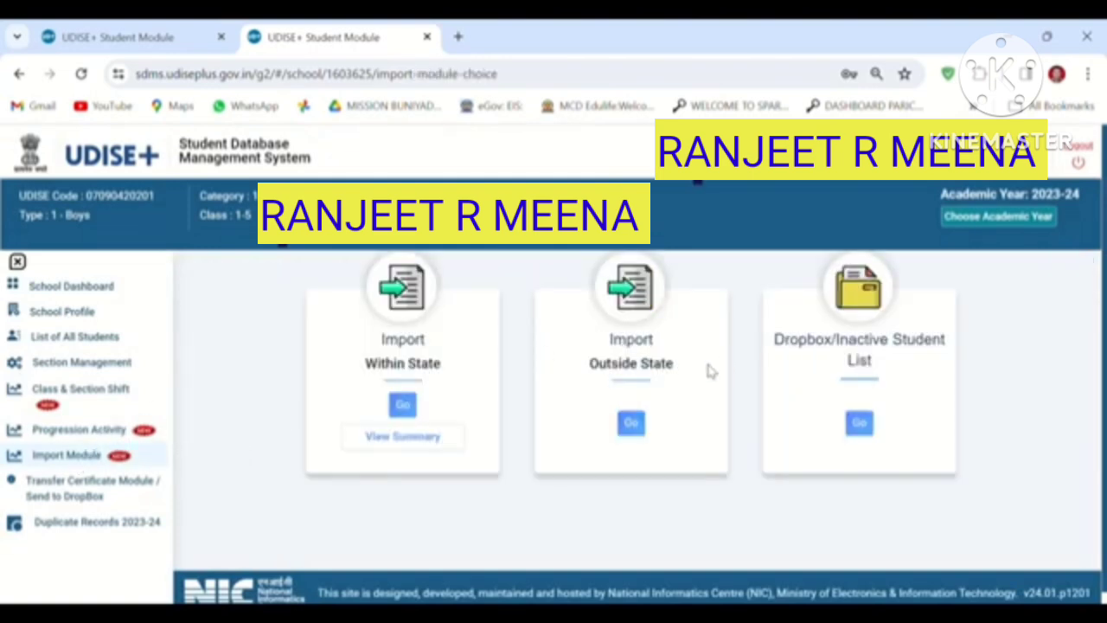
pyautogui.moveTo(699, 373); pyautogui.dragTo(586, 374)
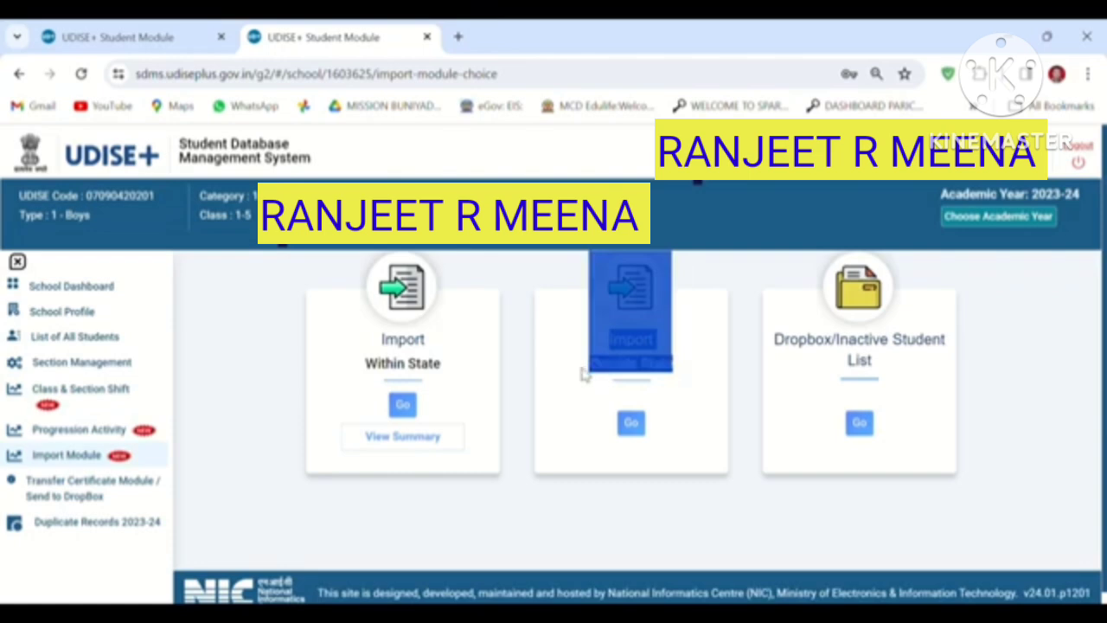
pyautogui.click(713, 351)
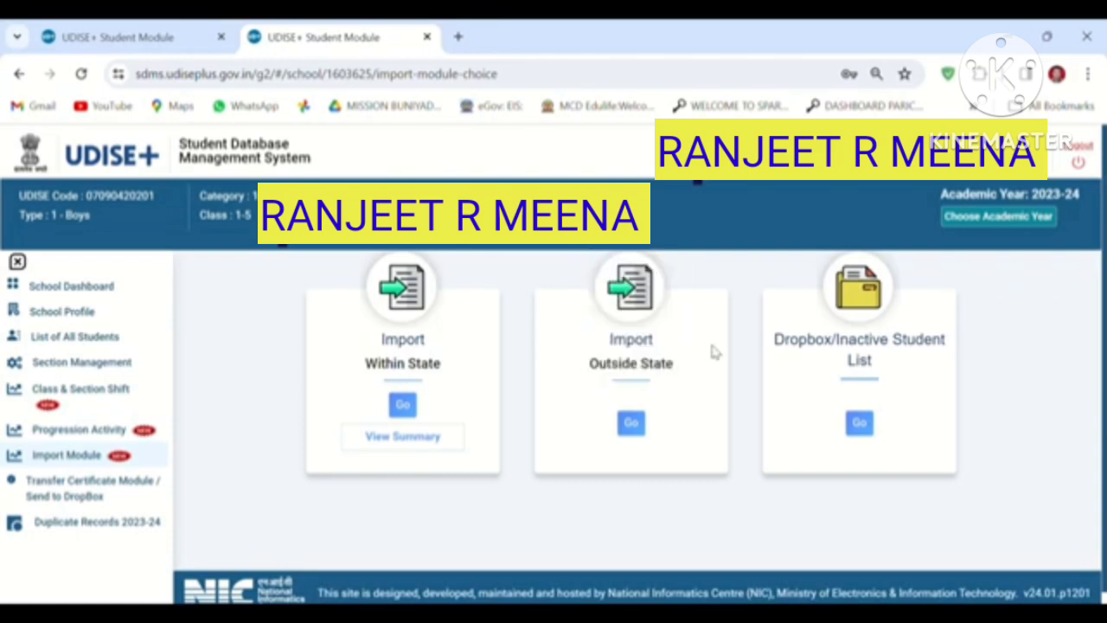
pyautogui.click(632, 423)
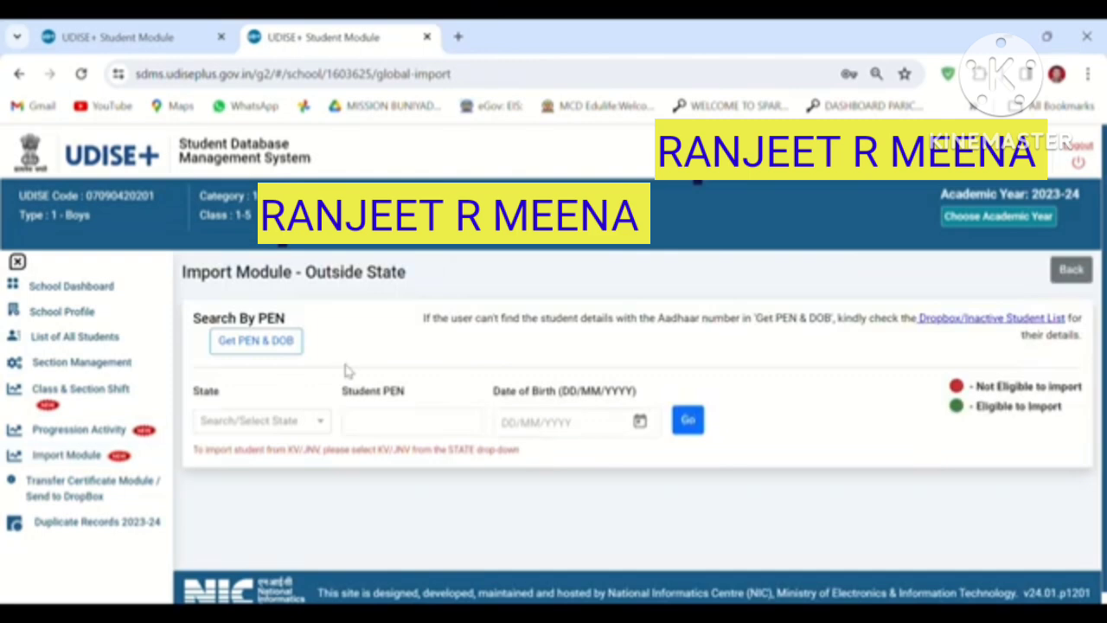
# Browse the states offered for an outside-state import and close the list without choosing one.
pyautogui.click(292, 421)
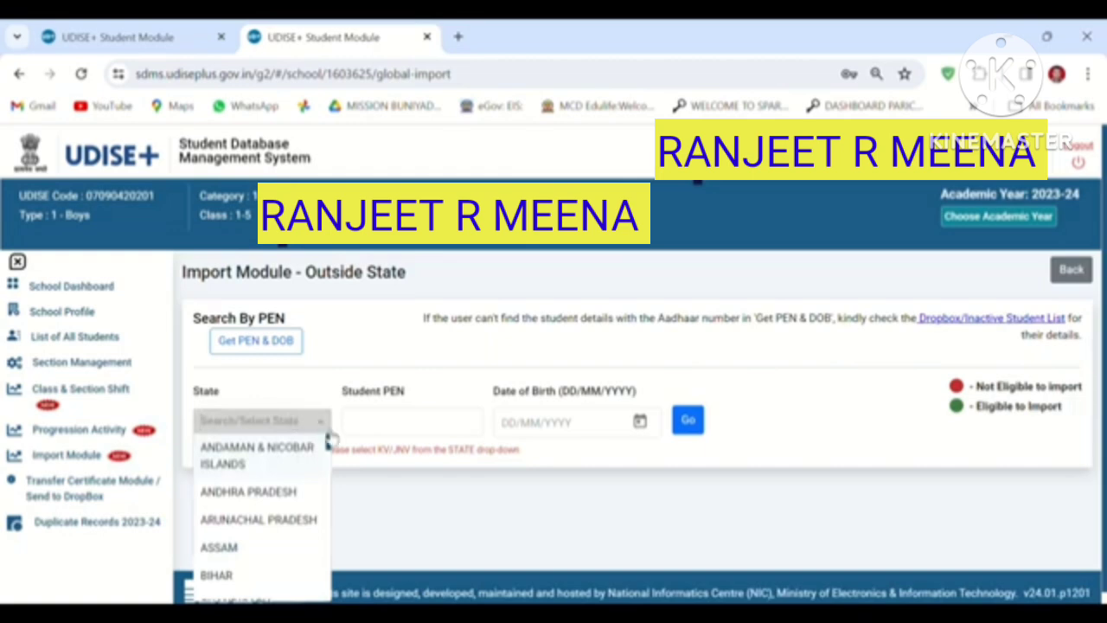
pyautogui.moveTo(327, 442); pyautogui.dragTo(294, 389)
pyautogui.moveTo(328, 444); pyautogui.dragTo(323, 516)
pyautogui.click(388, 522)
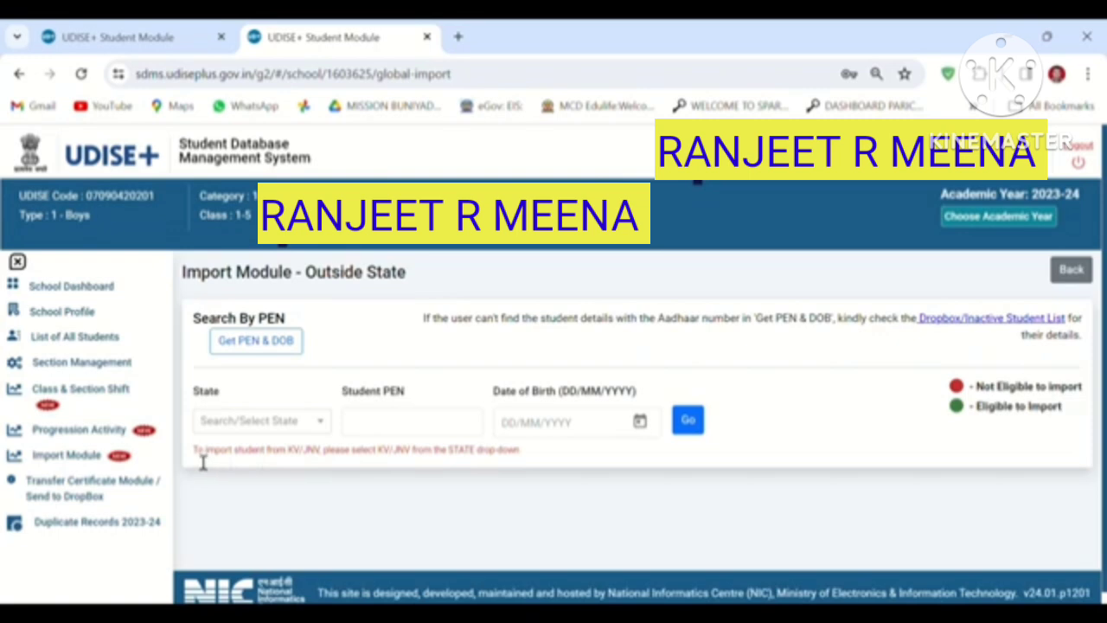
# Read the KV/JNV import note and browse the state list for Kendriya Vidyalaya Sanghathan and Navodaya Vidyalaya Samiti, choosing nothing.
pyautogui.moveTo(203, 463); pyautogui.dragTo(530, 464)
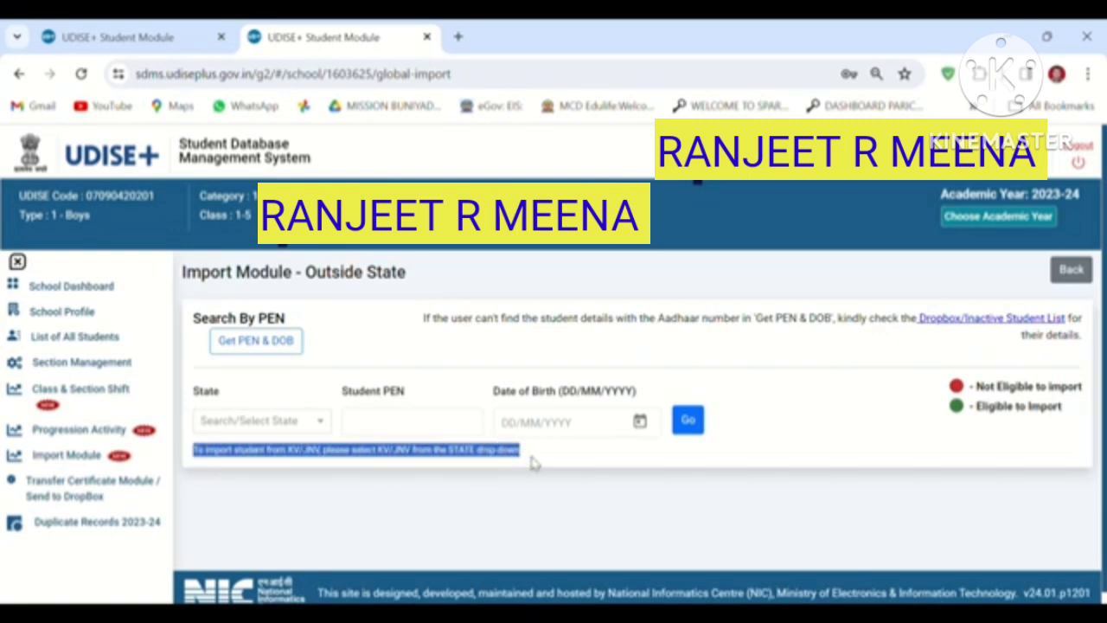
pyautogui.click(304, 424)
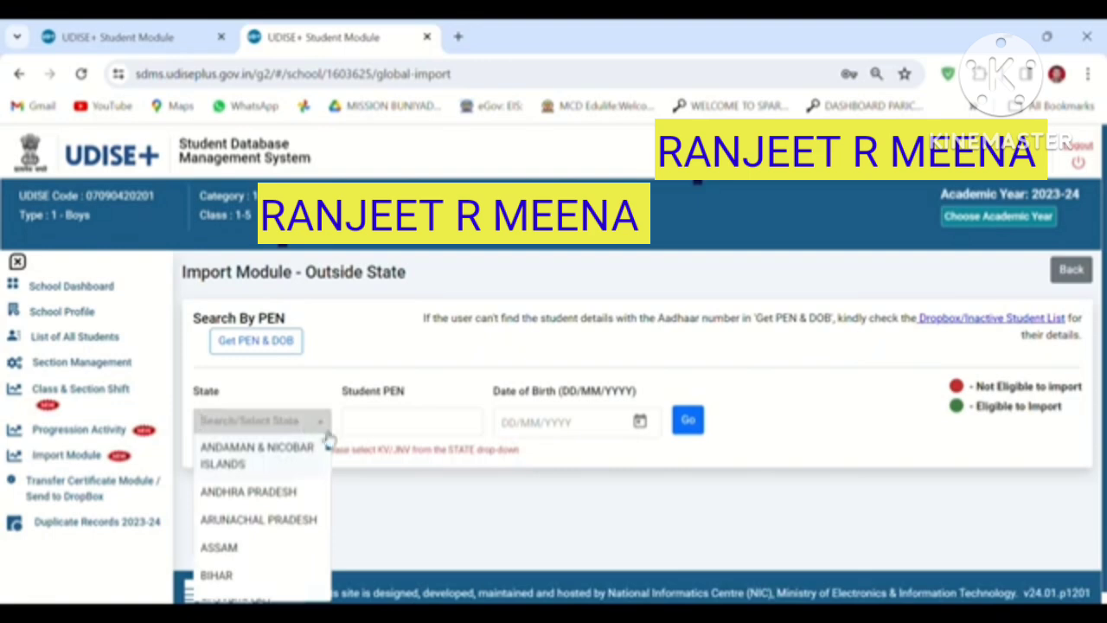
pyautogui.moveTo(329, 443); pyautogui.dragTo(333, 498)
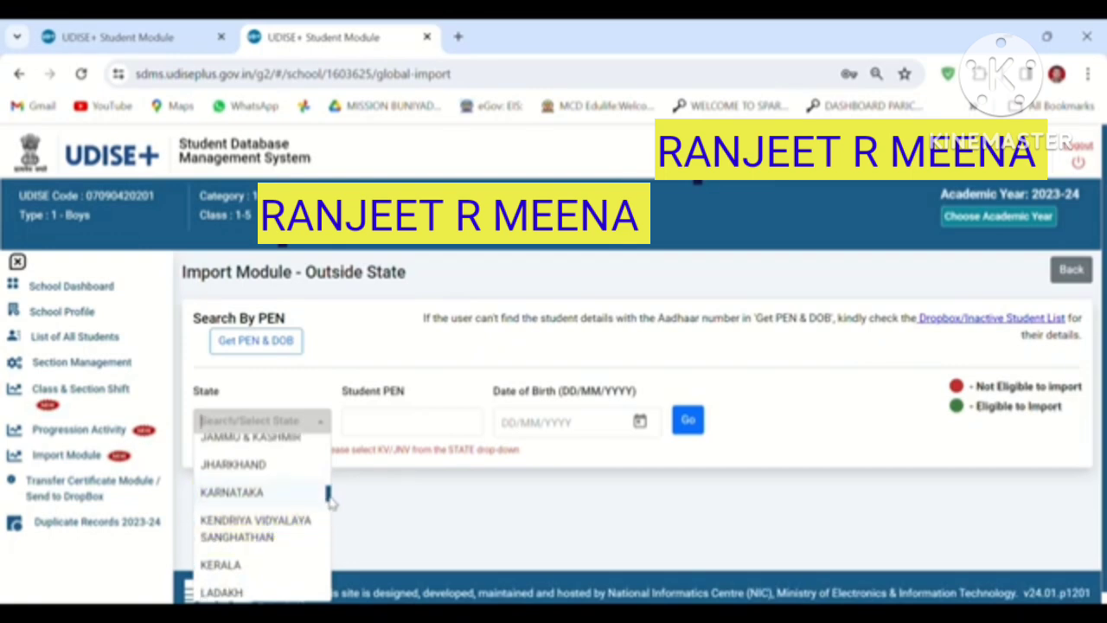
pyautogui.moveTo(331, 502); pyautogui.dragTo(331, 545)
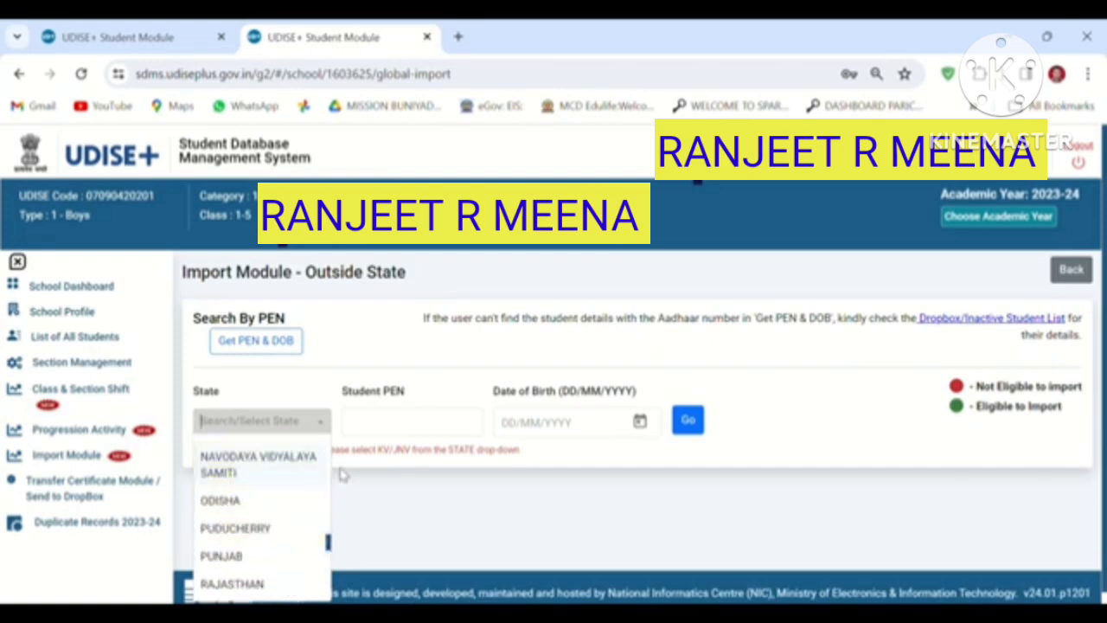
pyautogui.moveTo(330, 547); pyautogui.dragTo(333, 493)
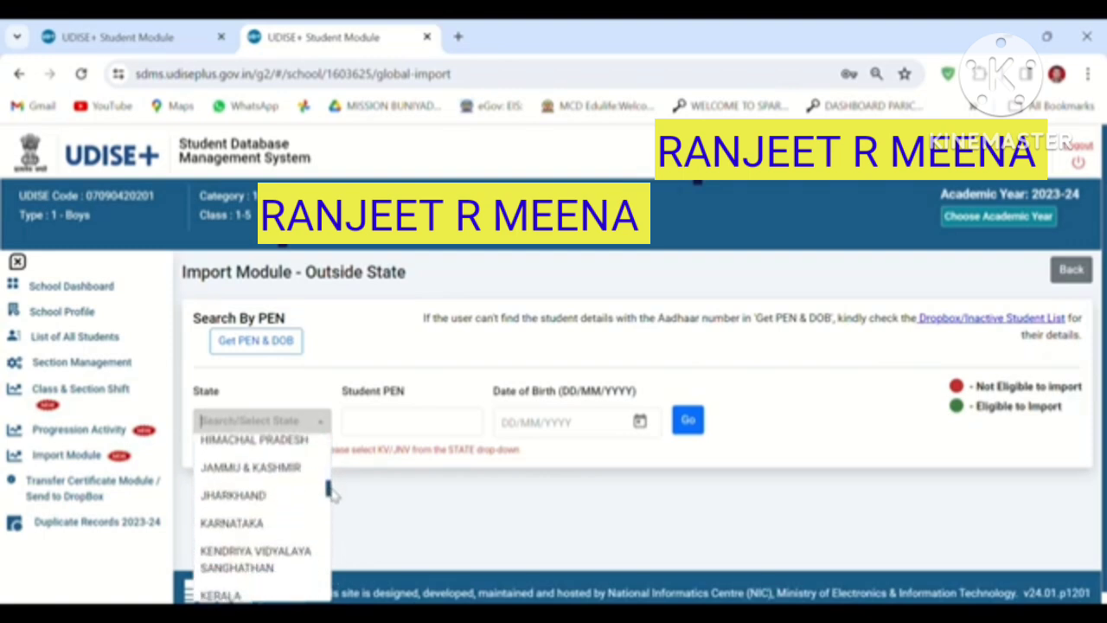
pyautogui.click(389, 516)
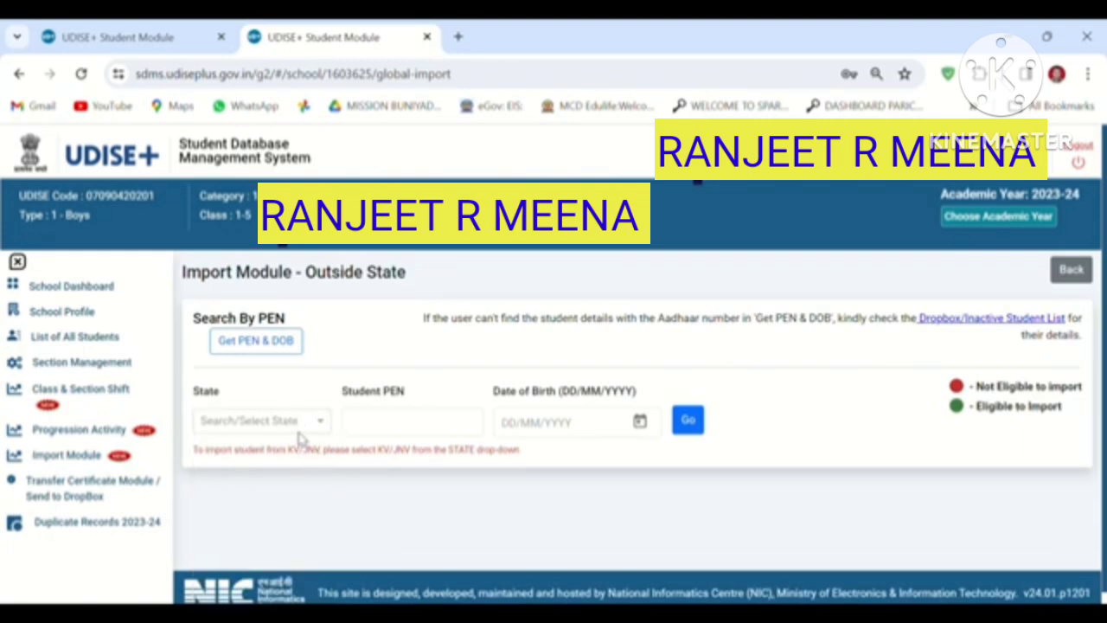
# Inspect the Student PEN and Date of Birth fields and the Get PEN & DOB lookup, leaving everything empty and closing the lookup.
pyautogui.click(379, 425)
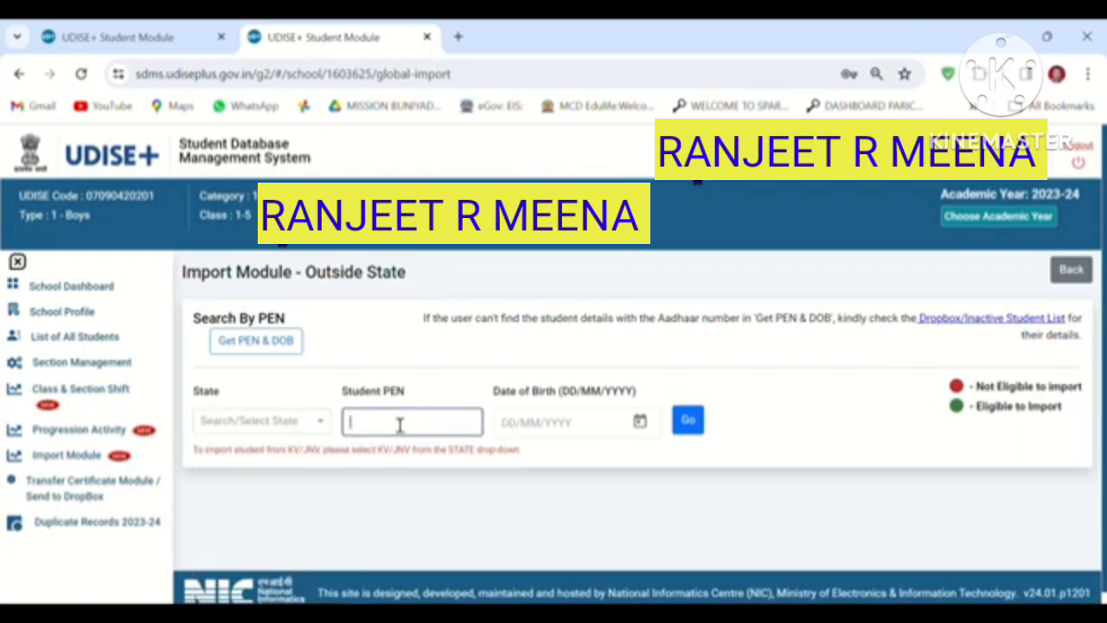
pyautogui.click(556, 426)
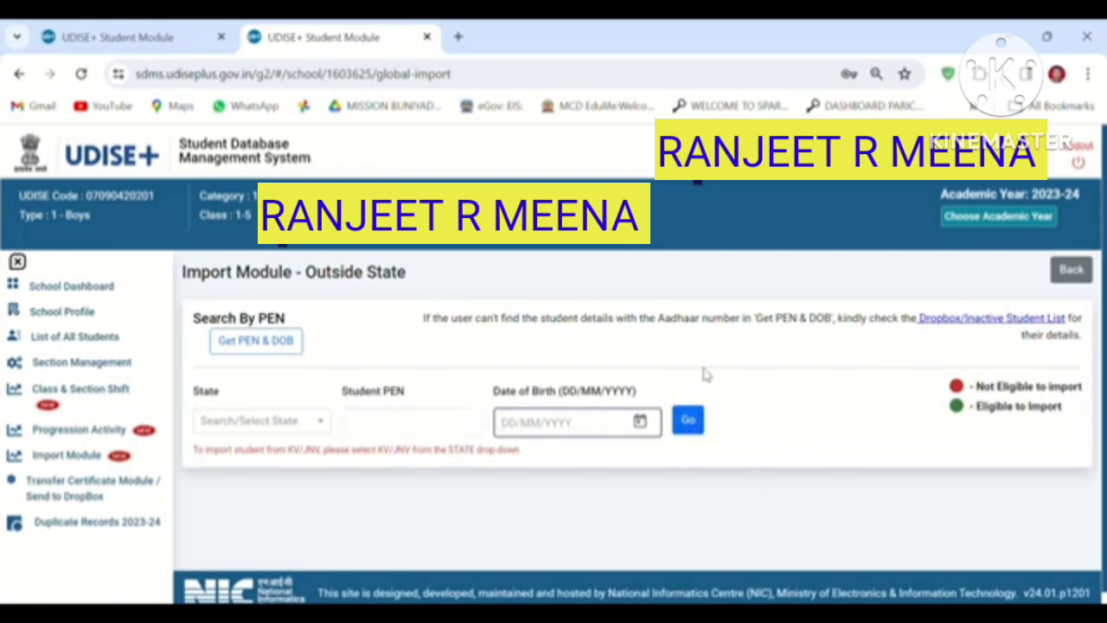
pyautogui.click(405, 427)
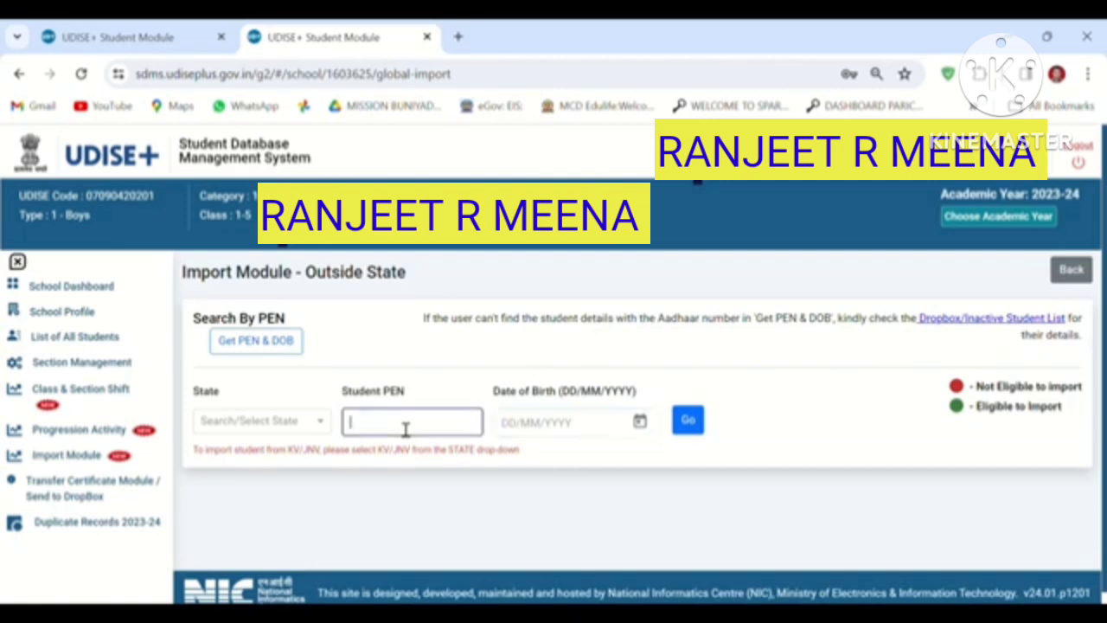
pyautogui.click(240, 348)
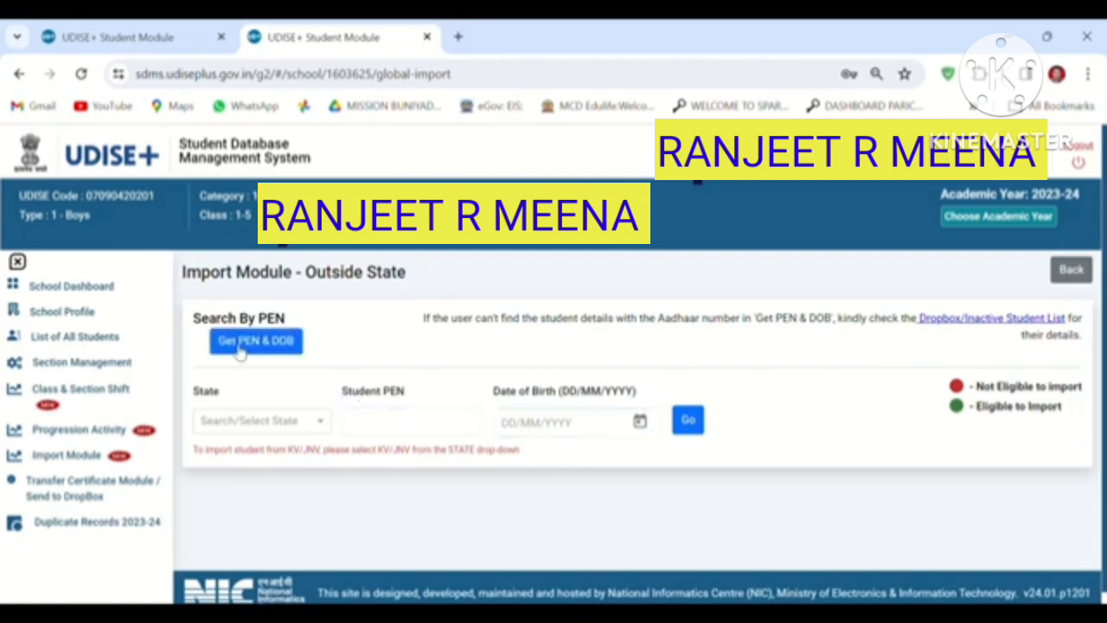
pyautogui.click(525, 308)
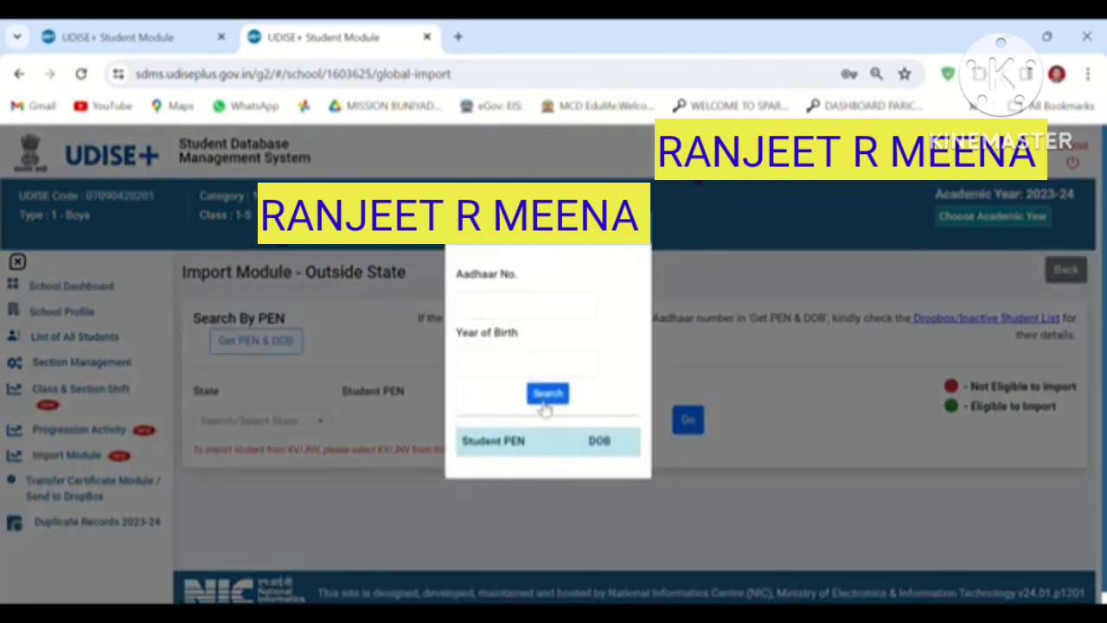
pyautogui.click(622, 258)
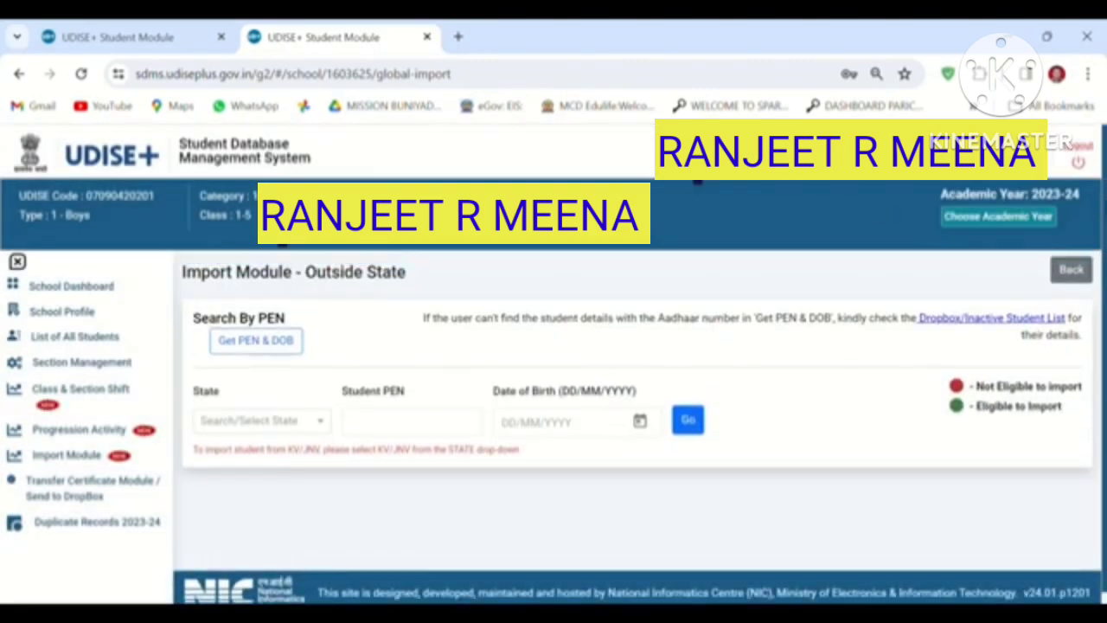
# Return to the import choices and open the Transfer Certificate Module / Send to DropBox page.
pyautogui.click(83, 456)
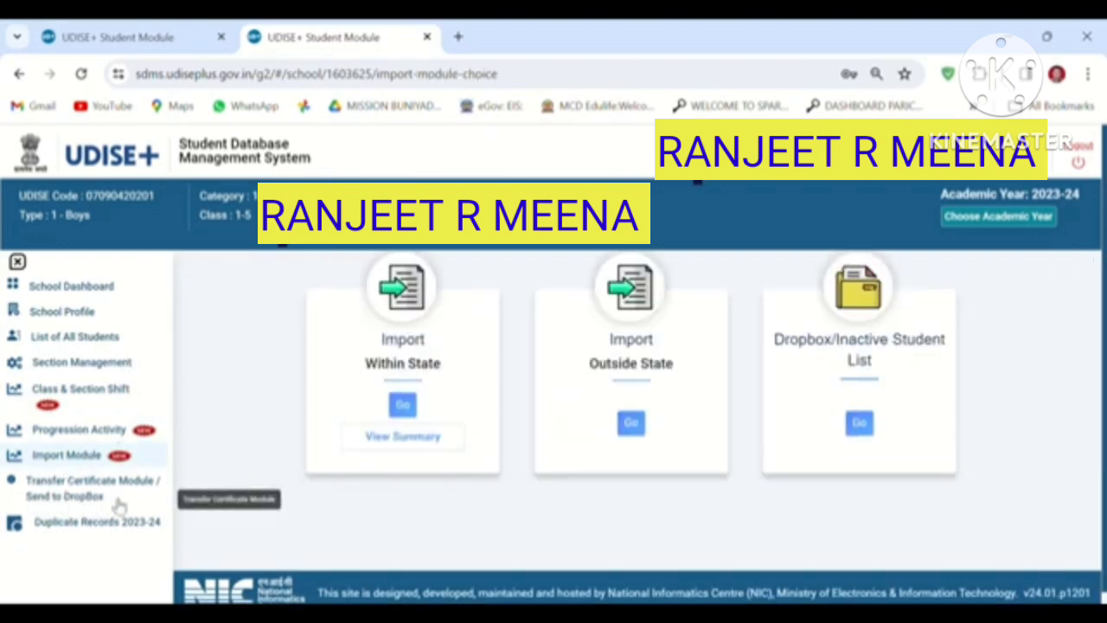
pyautogui.moveTo(117, 502); pyautogui.dragTo(5, 486)
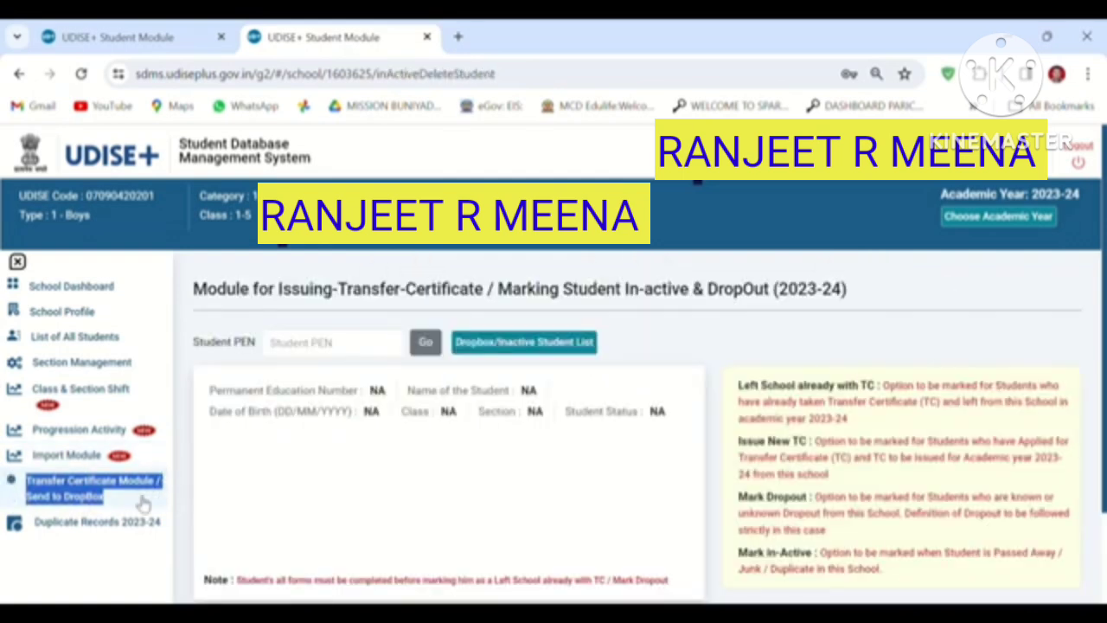
pyautogui.click(140, 502)
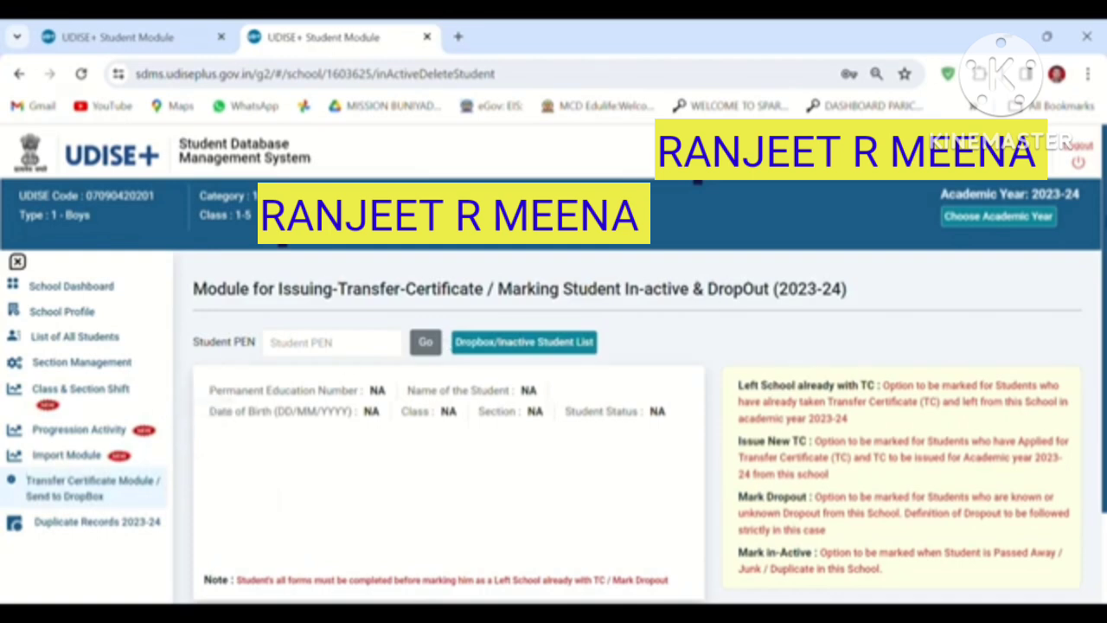
# Examine the transfer certificate page, including its student details, TC, dropout and in-active options and their explanations.
pyautogui.scroll(-2, 640, 363)
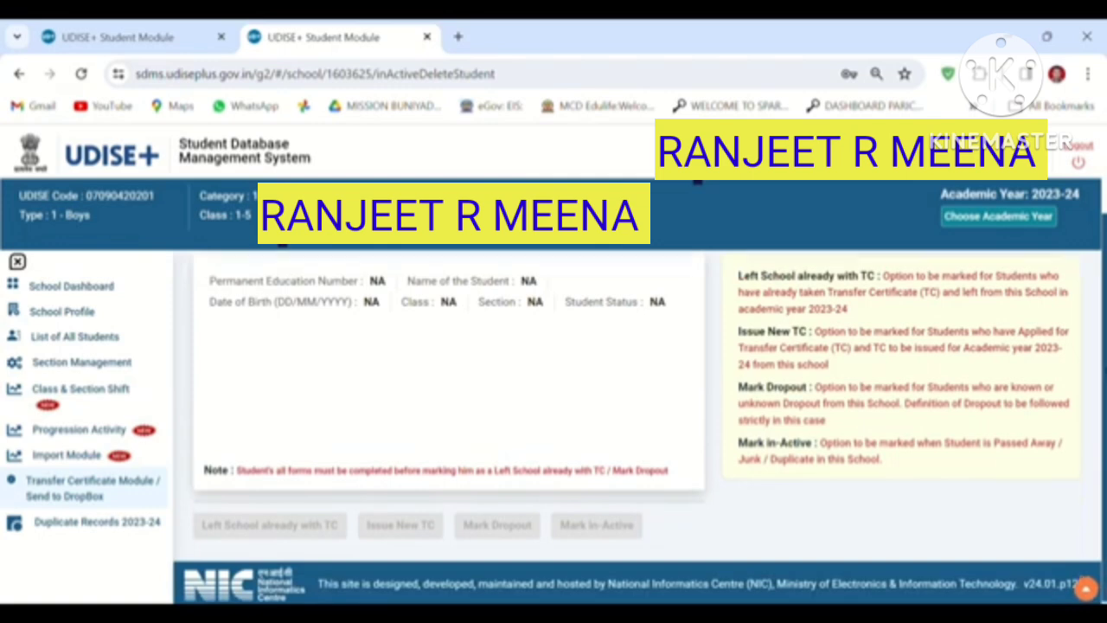
pyautogui.scroll(2, 640, 364)
pyautogui.scroll(-2, 640, 363)
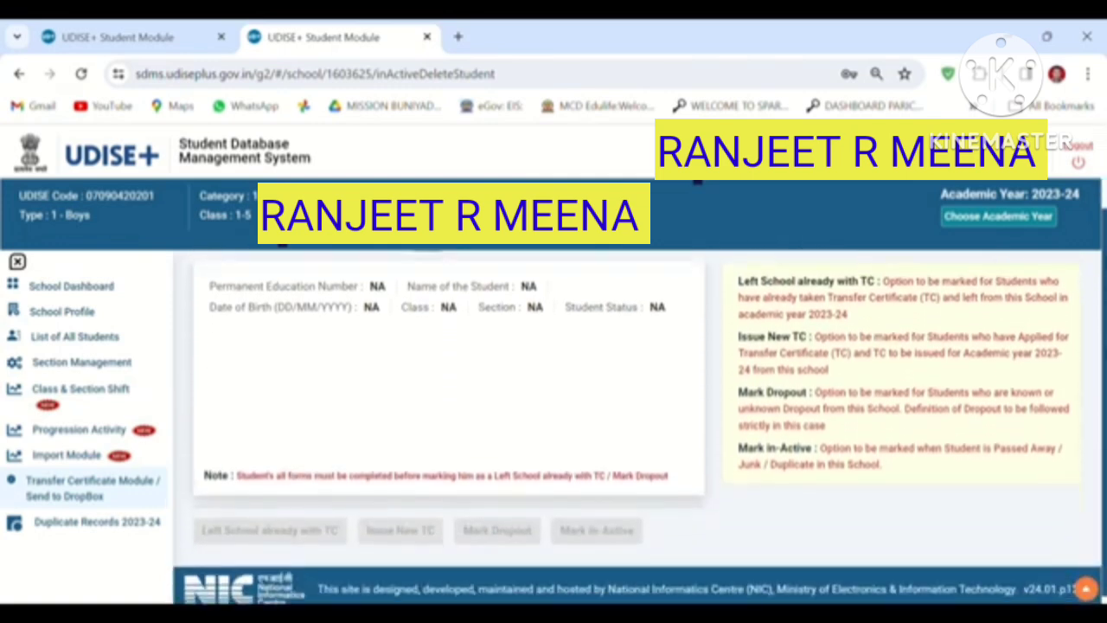
pyautogui.scroll(2, 640, 364)
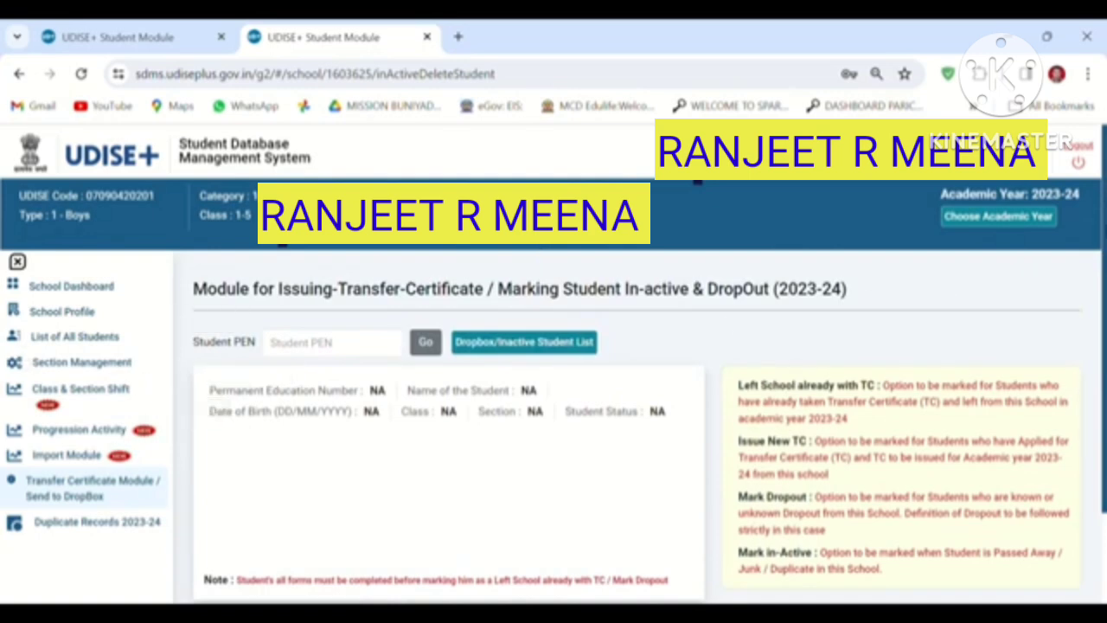
pyautogui.scroll(-2, 640, 364)
pyautogui.scroll(2, 640, 363)
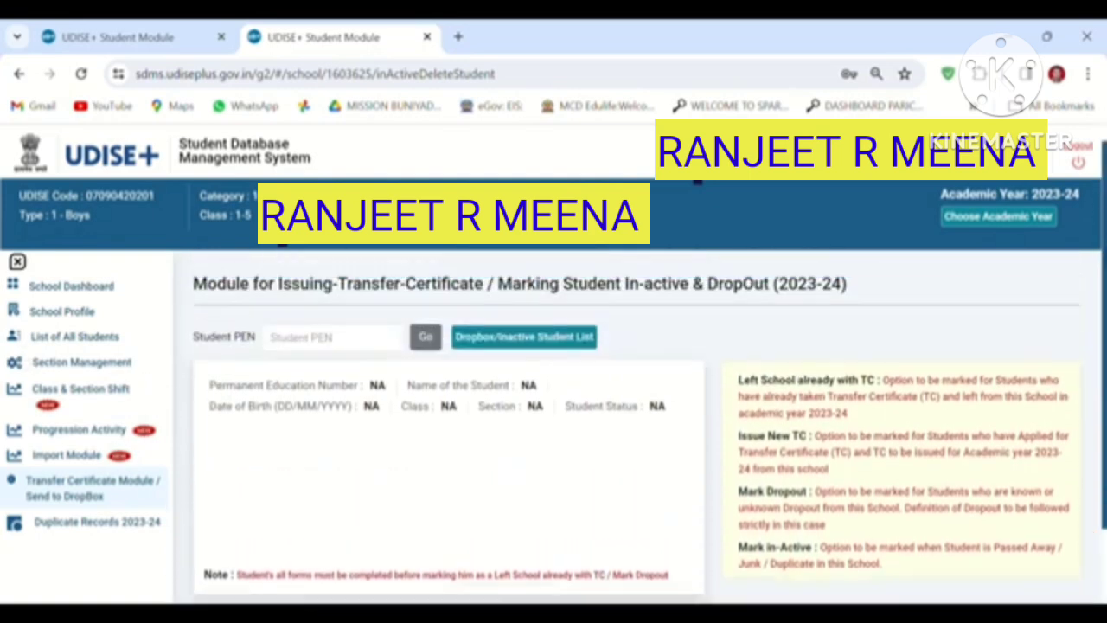
pyautogui.scroll(-2, 640, 363)
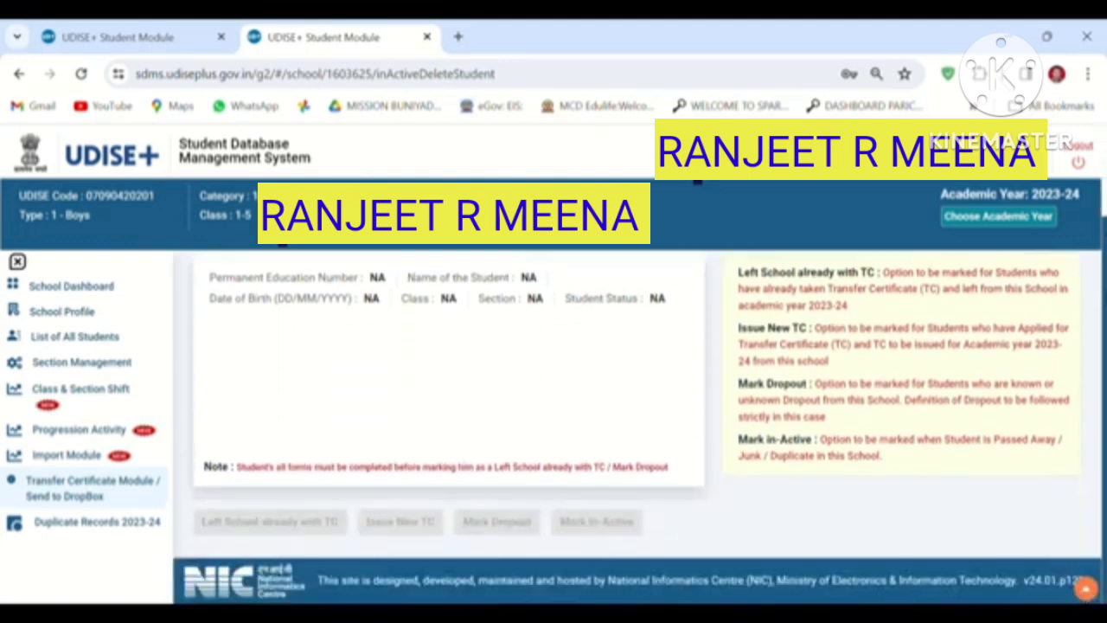
pyautogui.scroll(2, 640, 363)
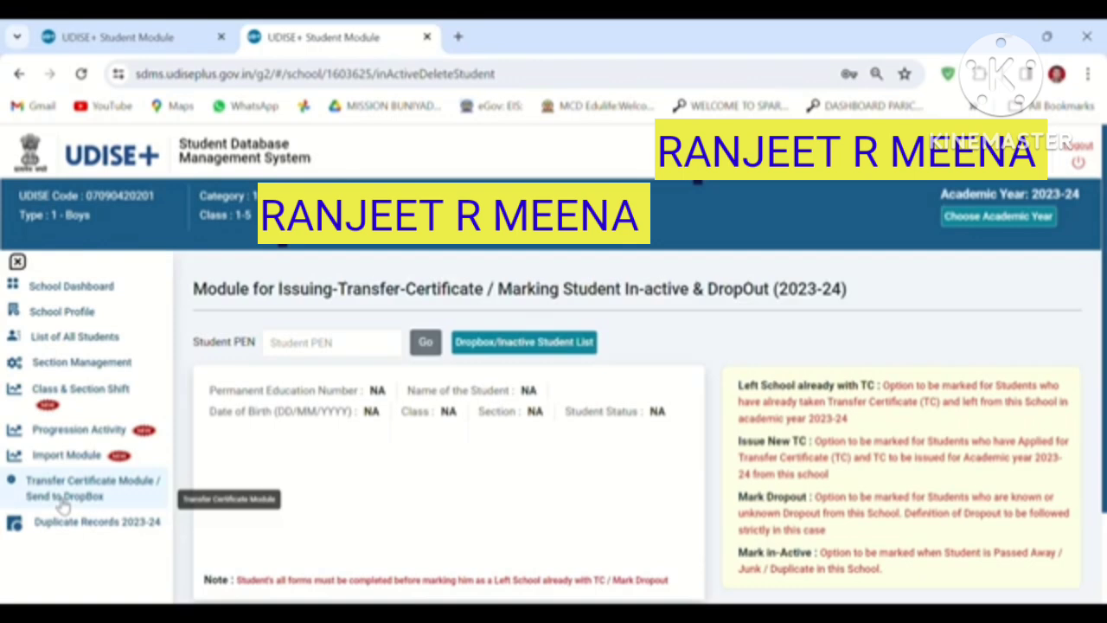
# Paste the student's PEN into the Student PEN search and look up the record.
pyautogui.click(340, 344)
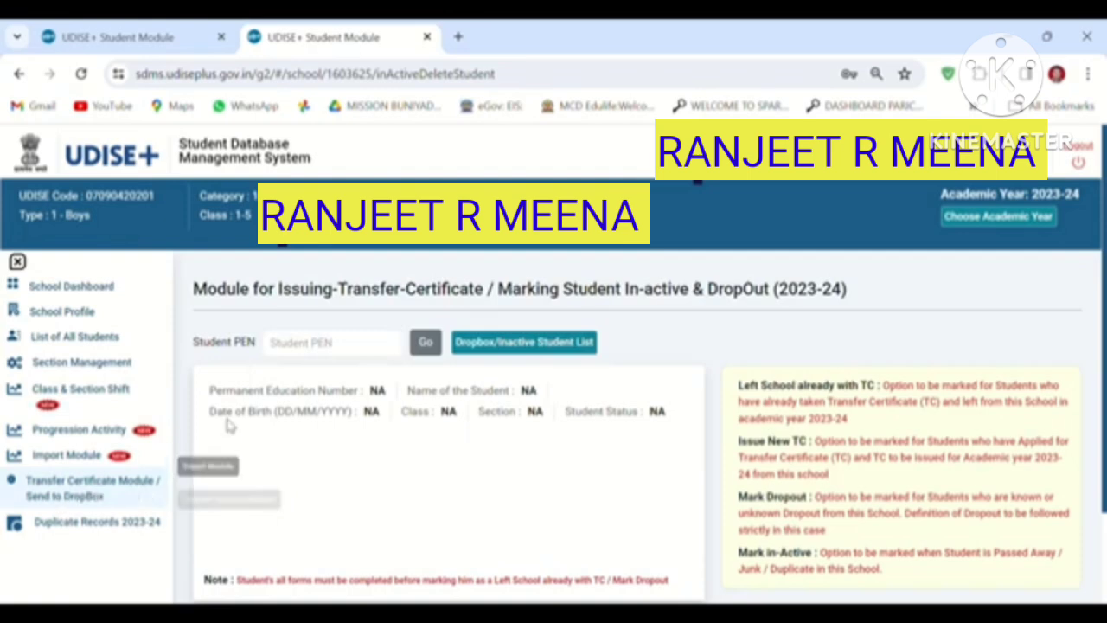
pyautogui.click(347, 338)
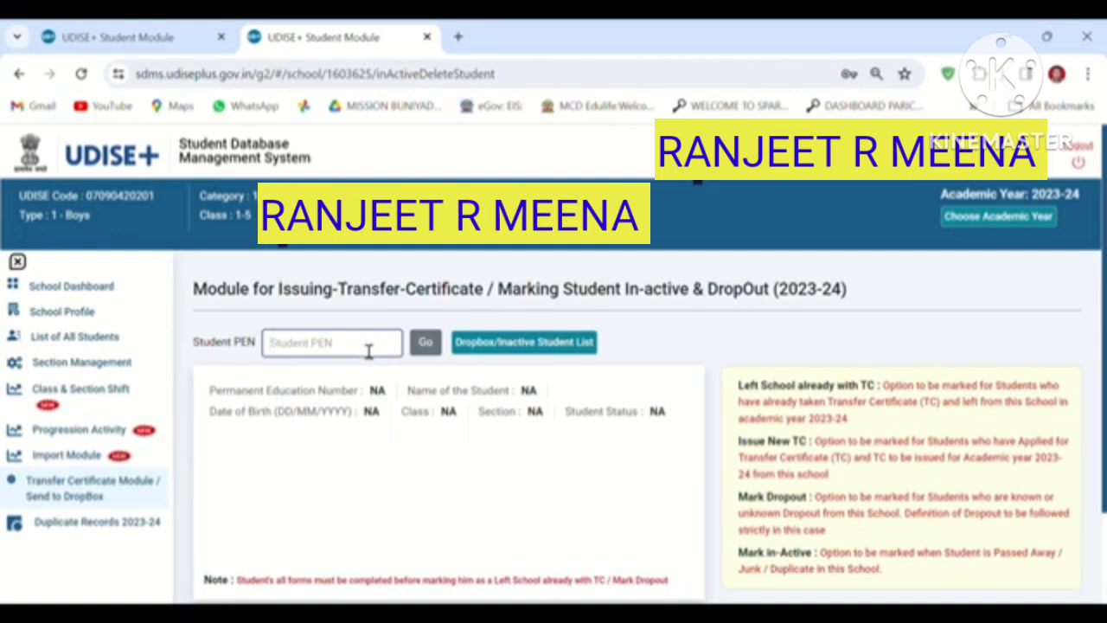
pyautogui.hotkey('ctrl', 'v')
pyautogui.click(427, 344)
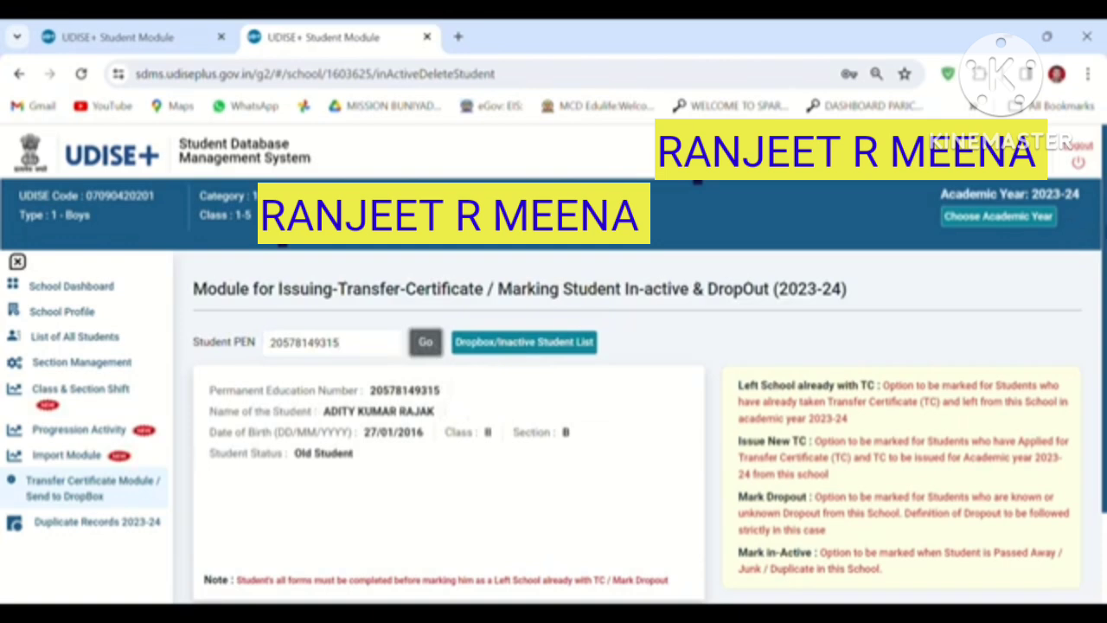
# Review the marking options for the found student and highlight the class and section details.
pyautogui.scroll(-3, 526, 383)
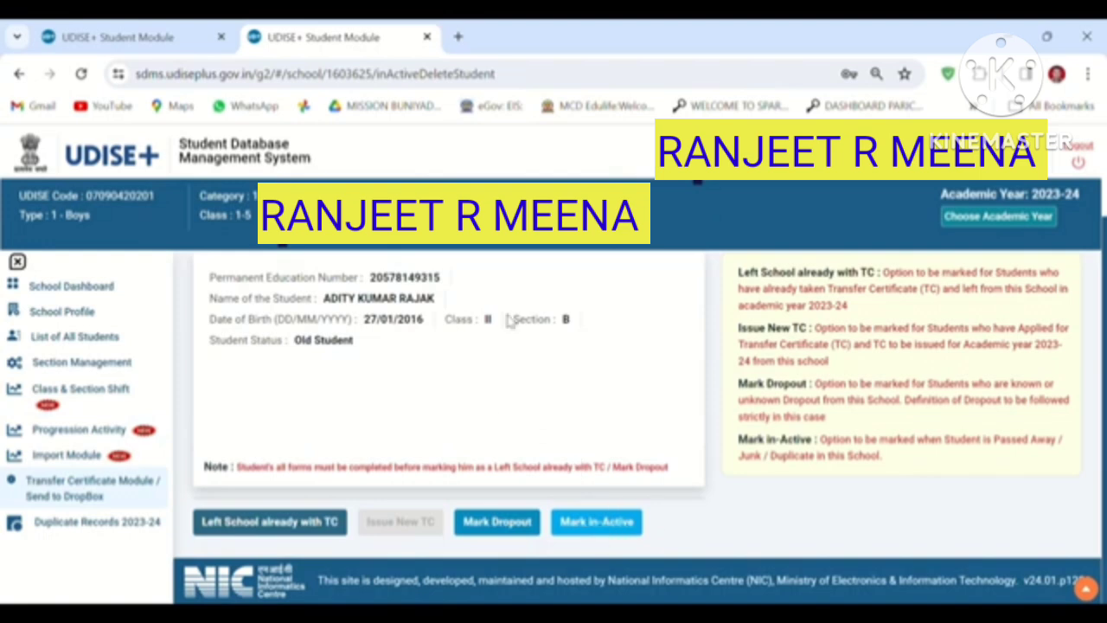
pyautogui.moveTo(612, 323); pyautogui.dragTo(459, 327)
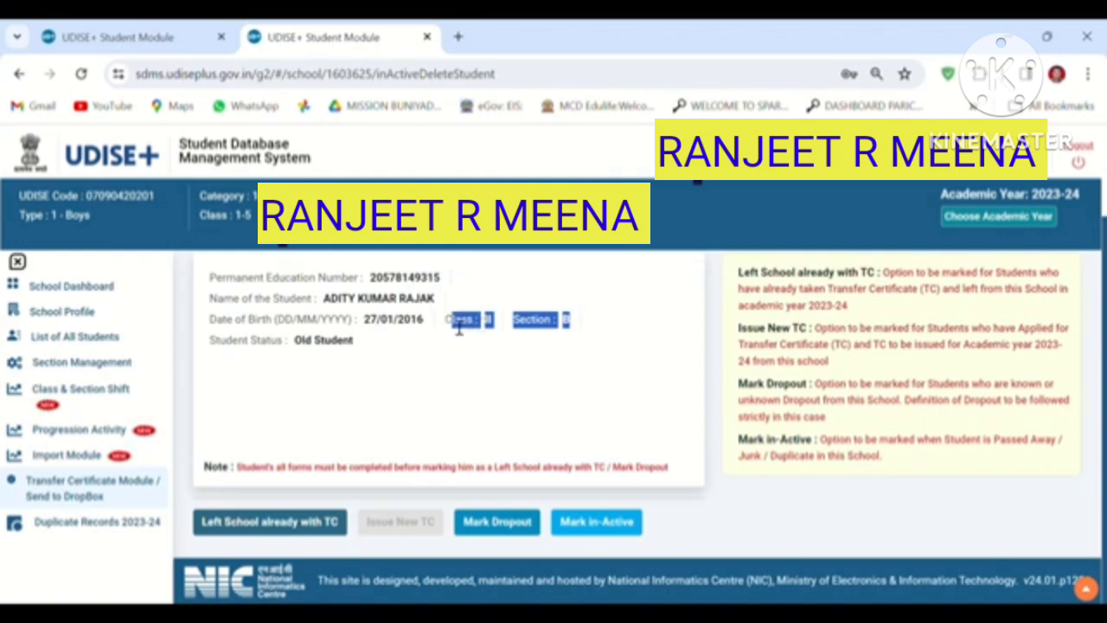
pyautogui.scroll(2, 699, 313)
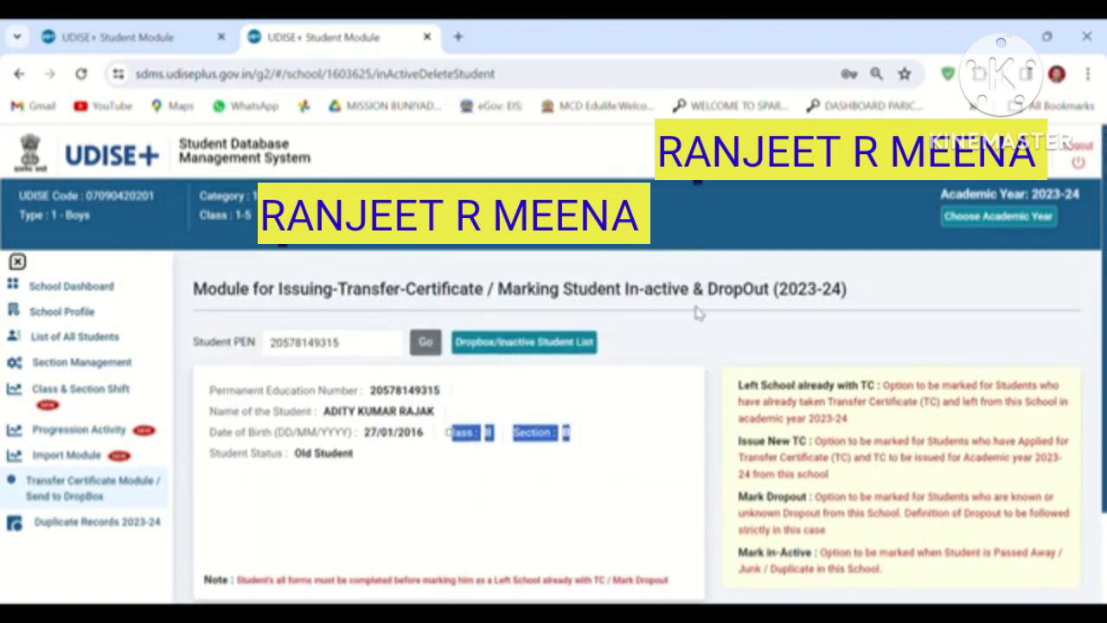
pyautogui.click(650, 354)
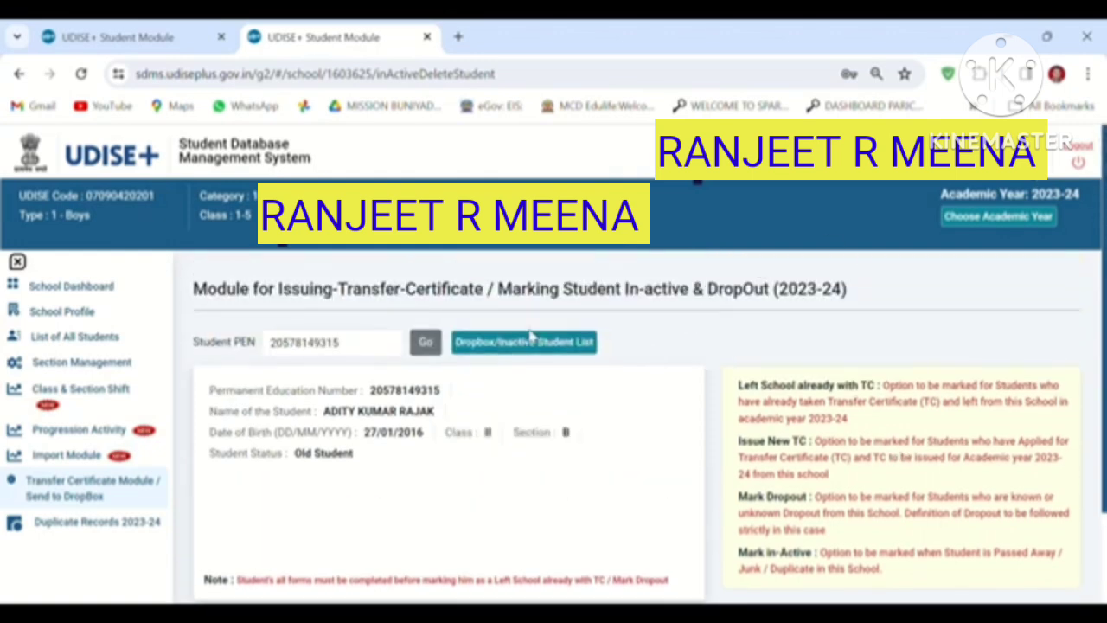
# Clear the Student PEN search field and look over the marking options without applying any.
pyautogui.click(329, 342)
pyautogui.hotkey('ctrl', 'a')
pyautogui.press('BackSpace')
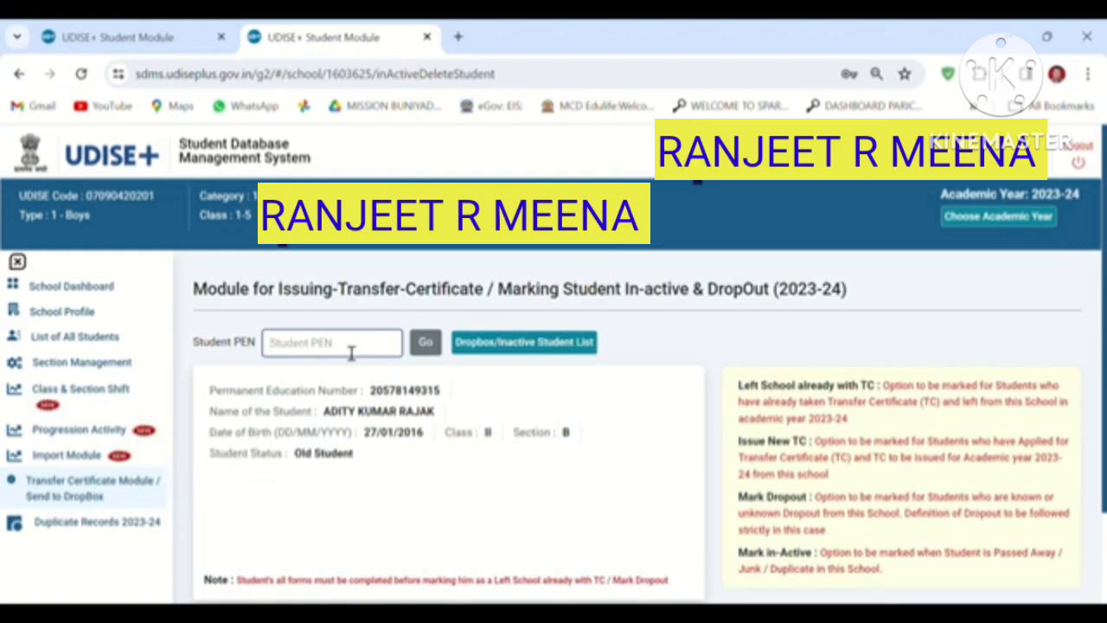
pyautogui.scroll(-2, 637, 406)
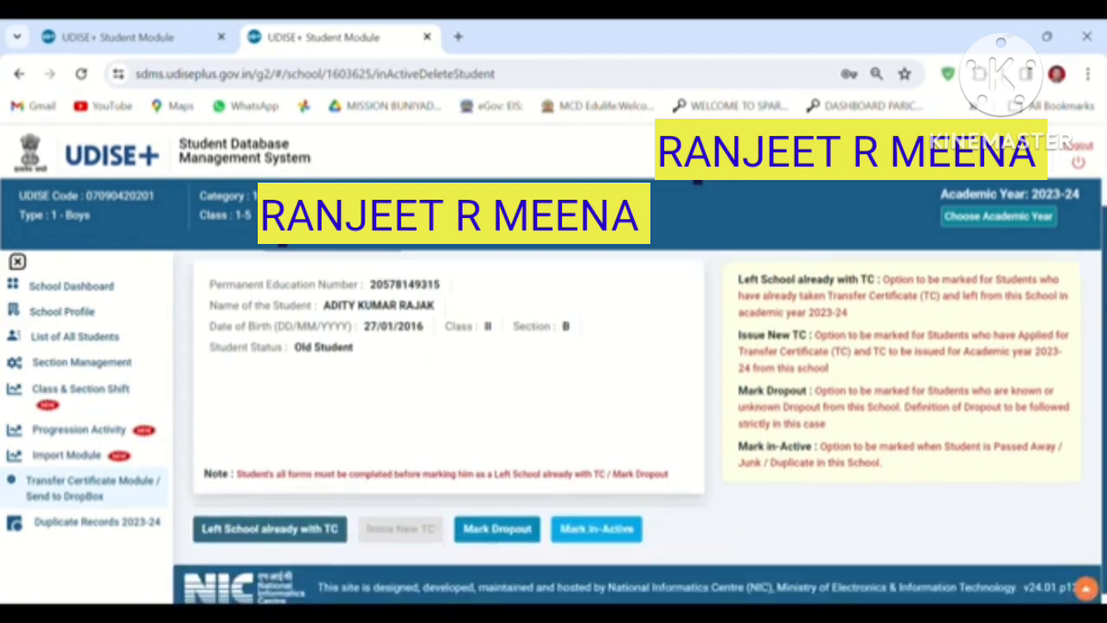
pyautogui.scroll(2, 1045, 253)
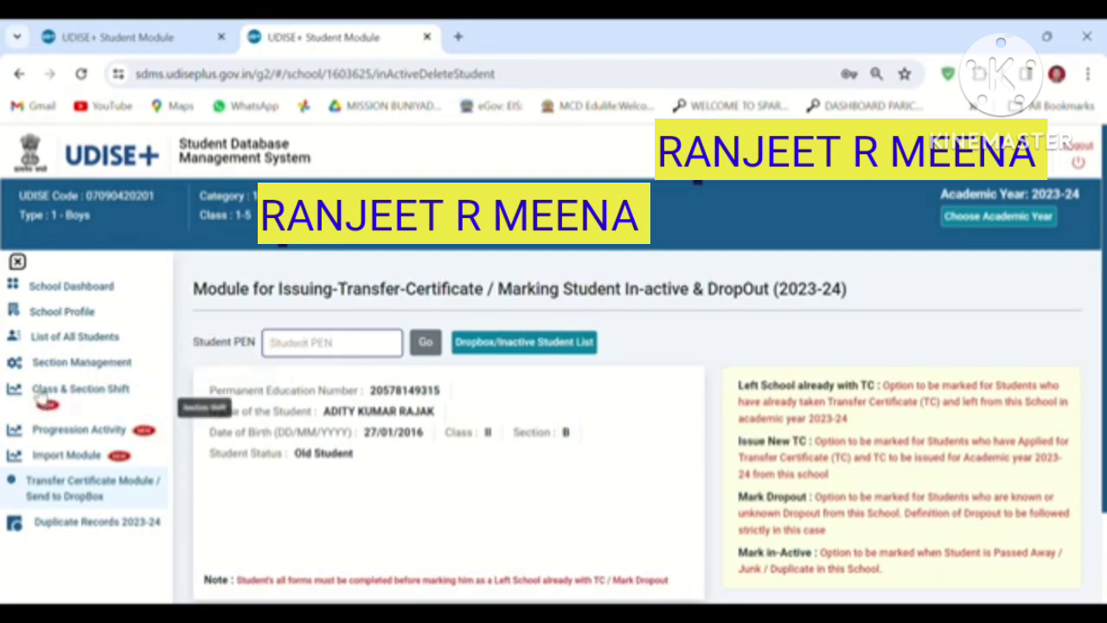
# Open Section Management (2023-24) and look over the Add Section form, notes and class list.
pyautogui.moveTo(38, 391); pyautogui.dragTo(165, 528)
pyautogui.click(164, 363)
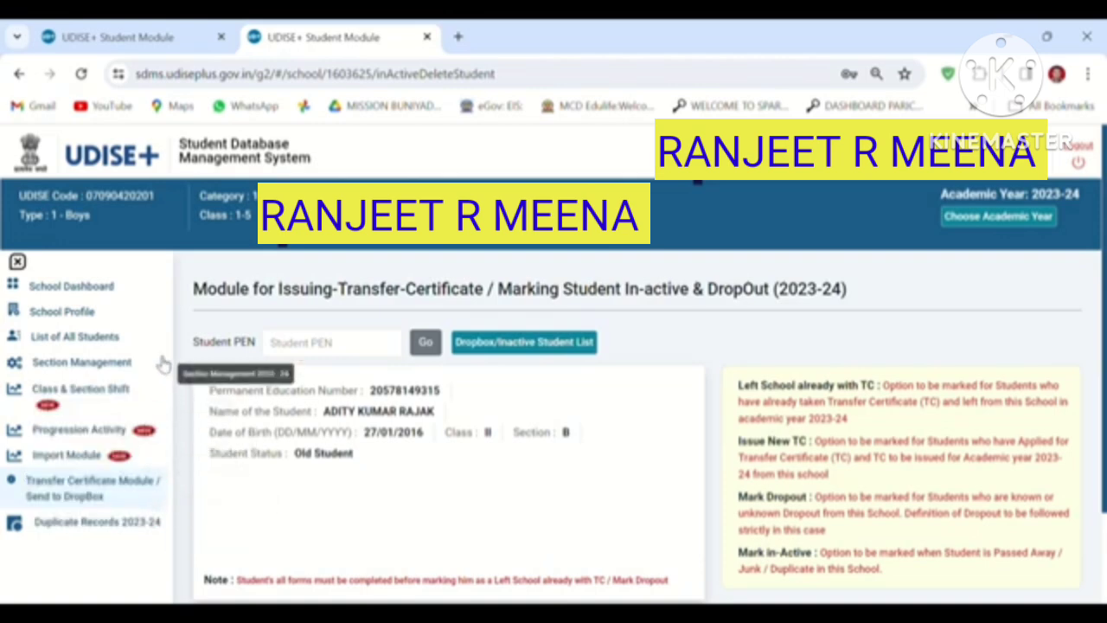
pyautogui.click(164, 363)
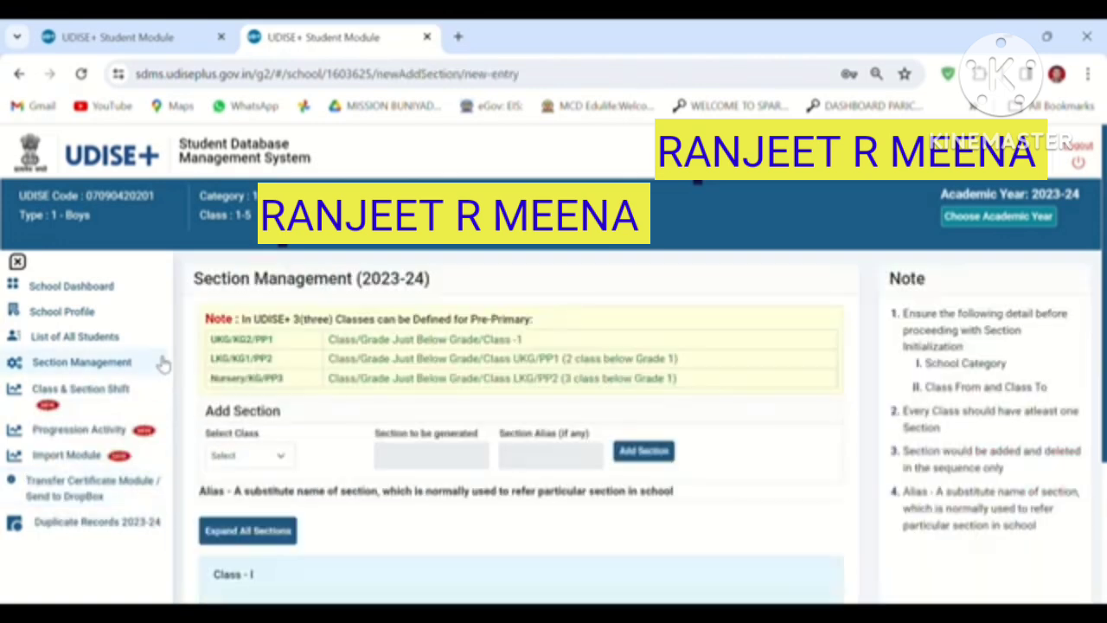
pyautogui.scroll(-1, 675, 284)
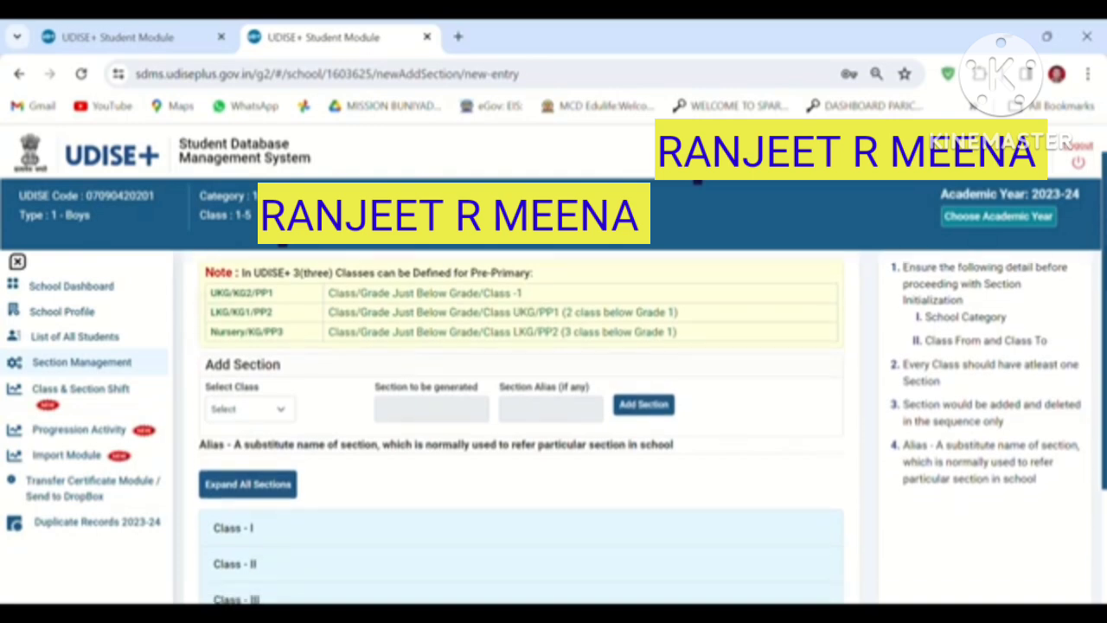
pyautogui.scroll(-2, 1084, 394)
pyautogui.scroll(3, 1084, 393)
pyautogui.scroll(-4, 1084, 394)
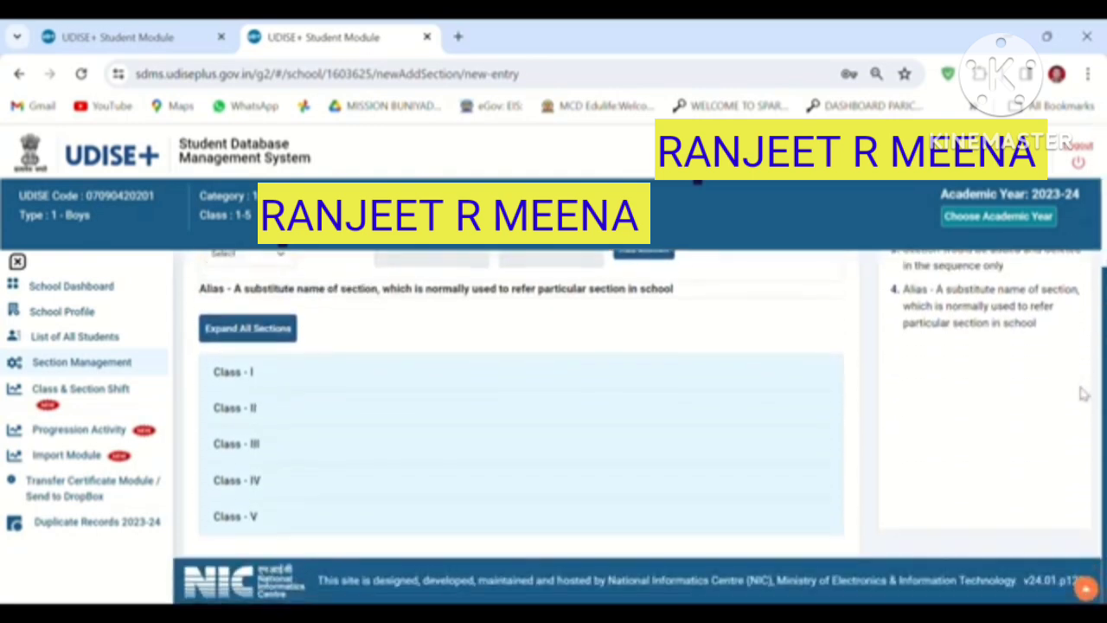
# Examine the pre-primary class notes, the Add Section fields and the Class I to V list in Section Management.
pyautogui.scroll(2, 1094, 426)
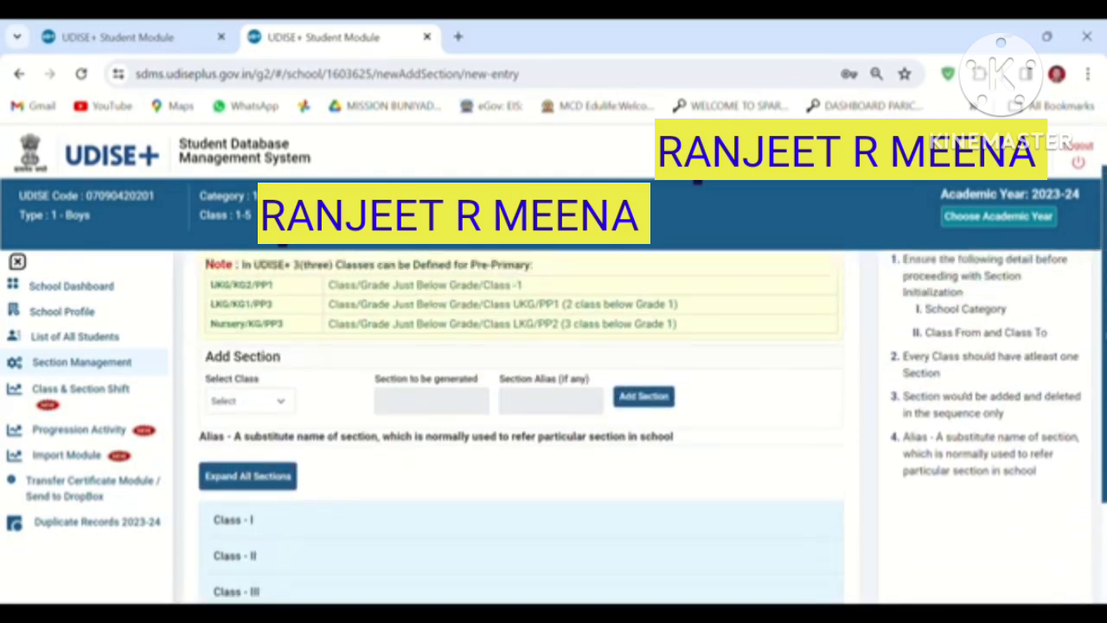
pyautogui.scroll(1, 639, 427)
pyautogui.scroll(-3, 639, 426)
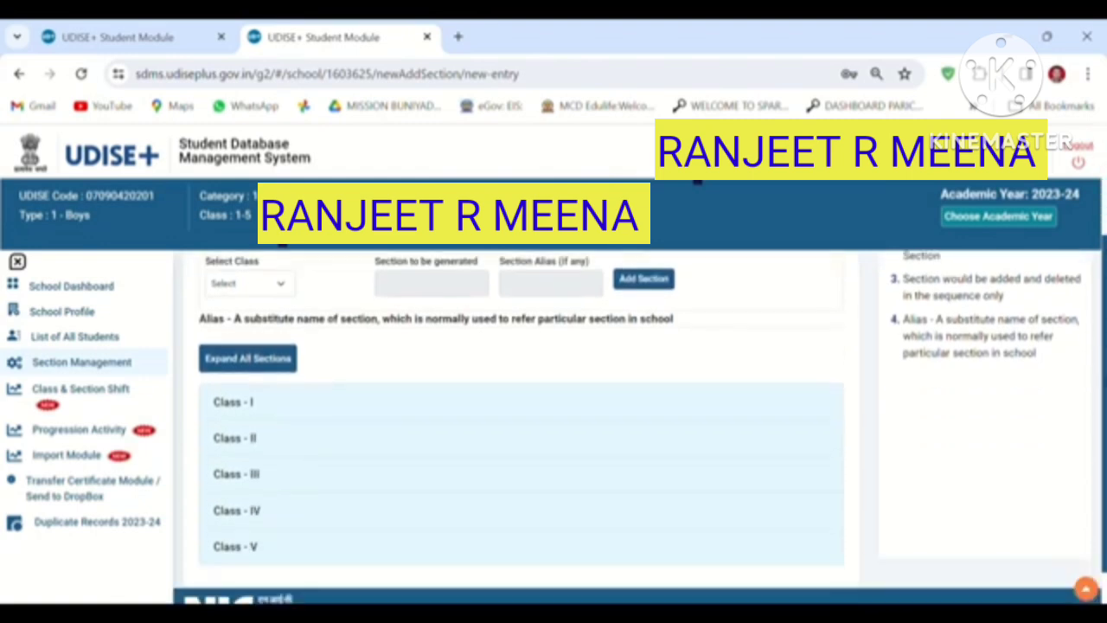
pyautogui.scroll(3, 315, 343)
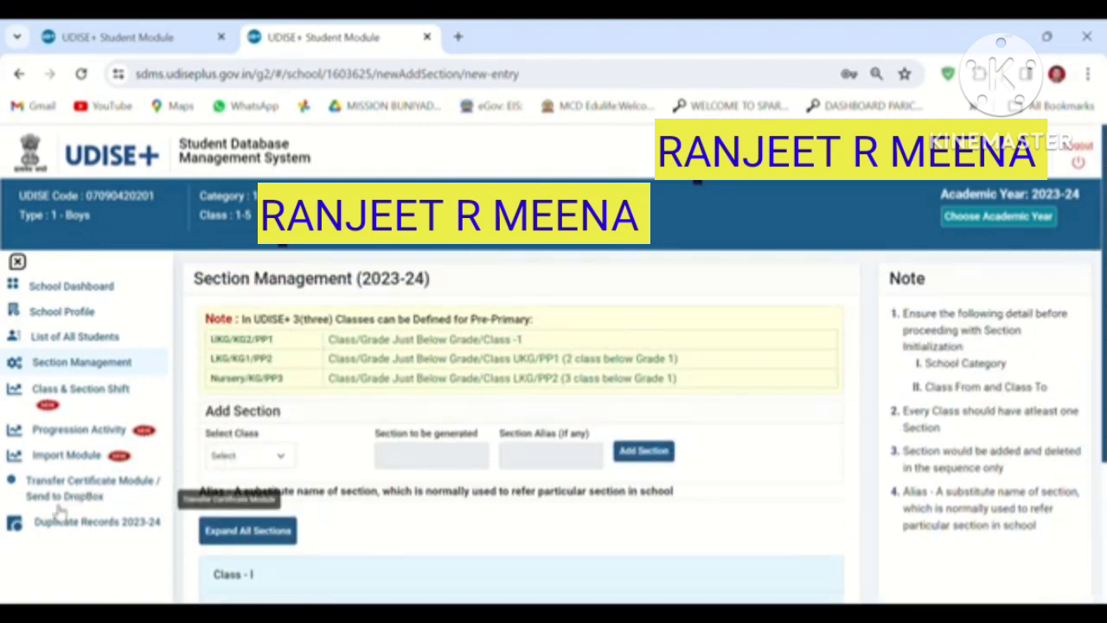
pyautogui.scroll(-3, 640, 423)
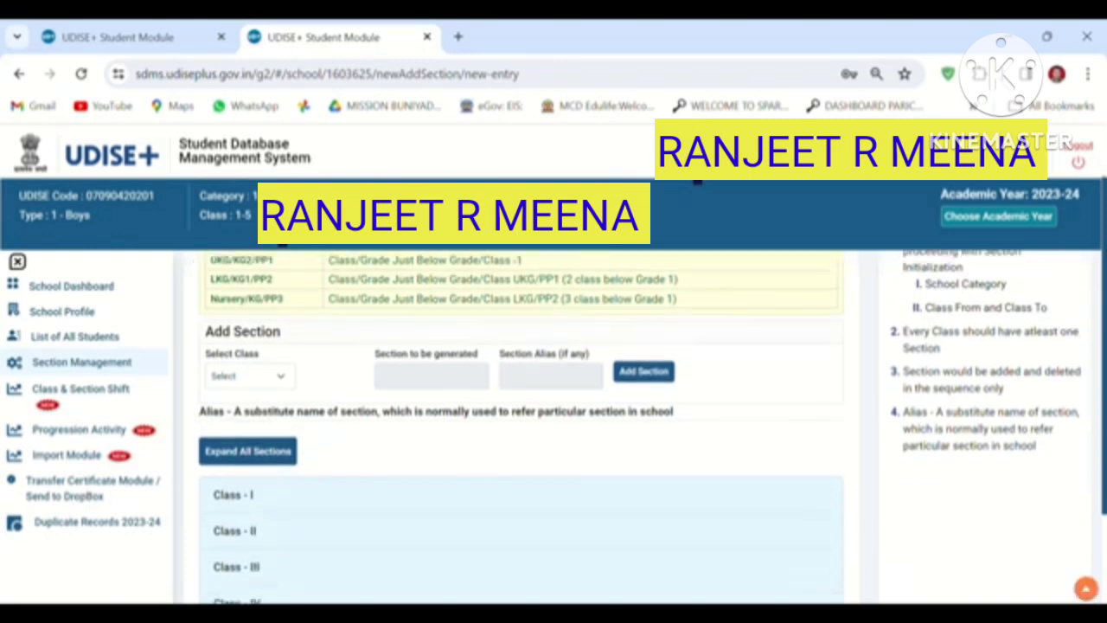
pyautogui.scroll(3, 519, 424)
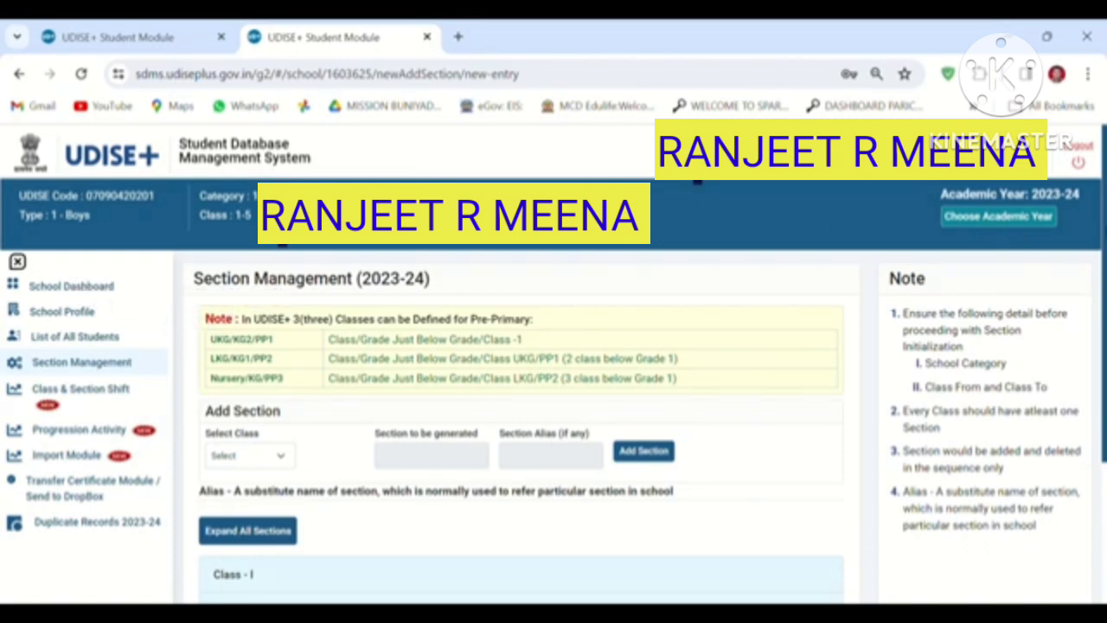
pyautogui.scroll(-1, 519, 415)
pyautogui.scroll(-3, 519, 415)
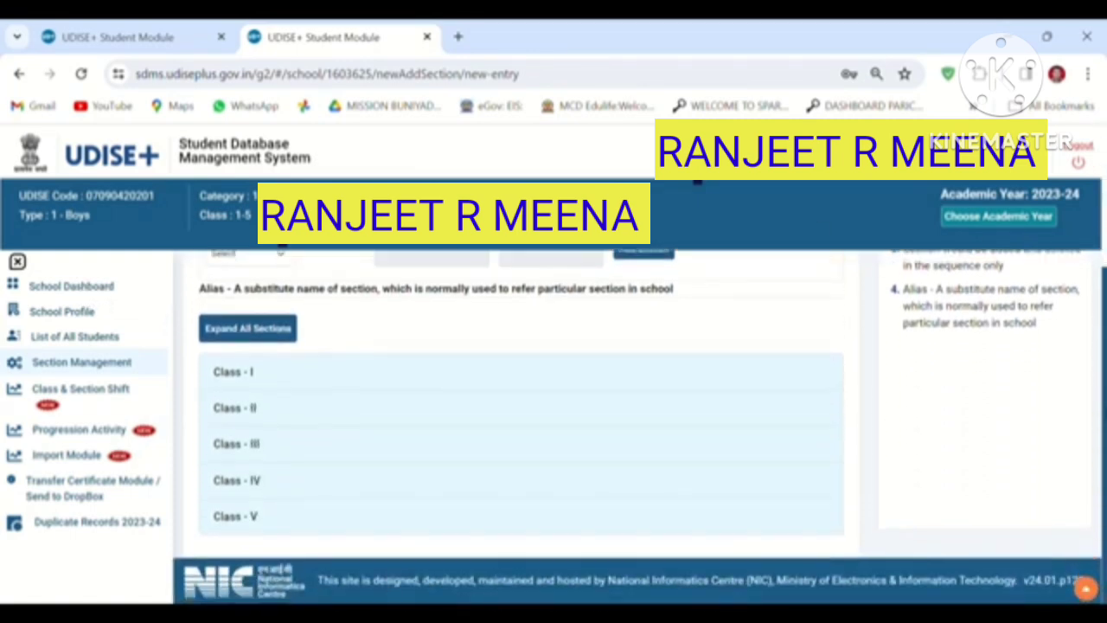
pyautogui.scroll(4, 519, 415)
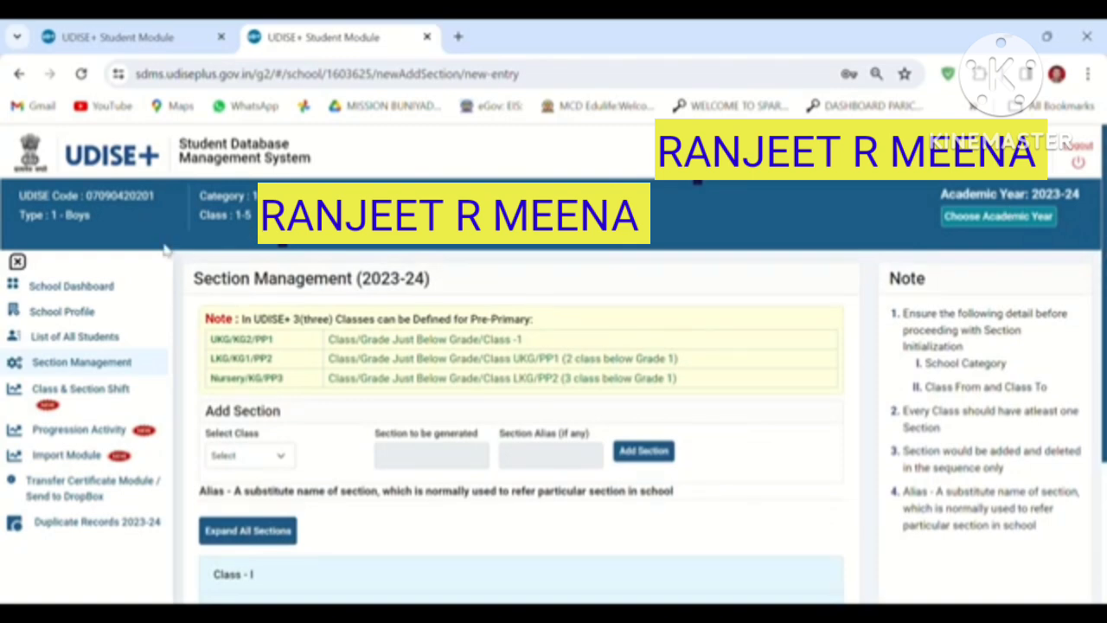
# Open the School Dashboard and review the 2023-24 grade-wise enrolment table across all sections of Classes I to V.
pyautogui.click(77, 293)
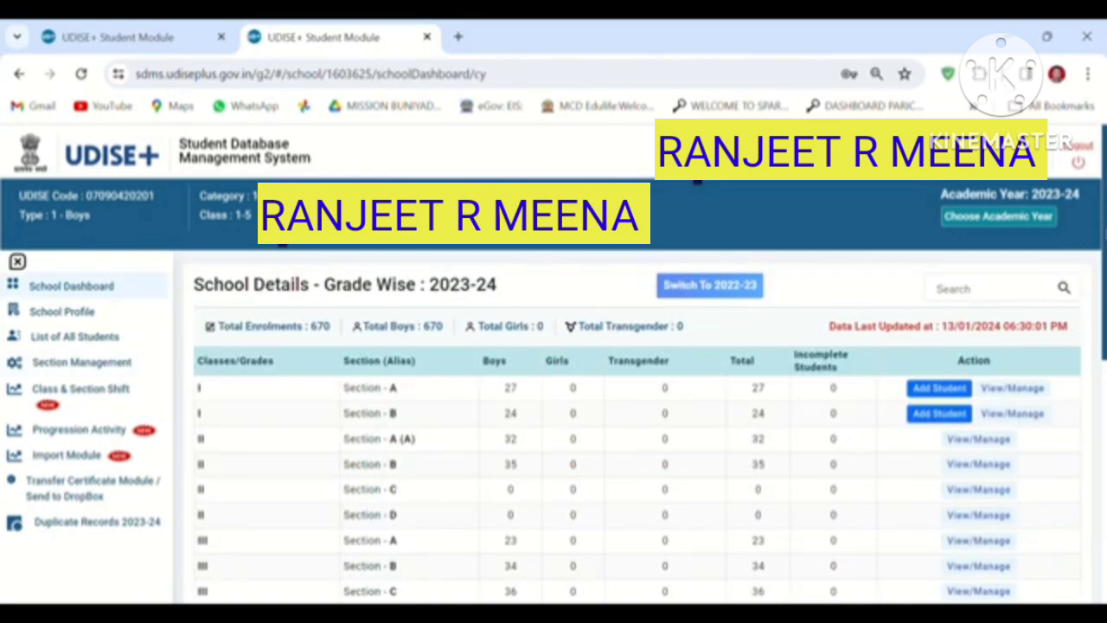
pyautogui.scroll(-10, 637, 424)
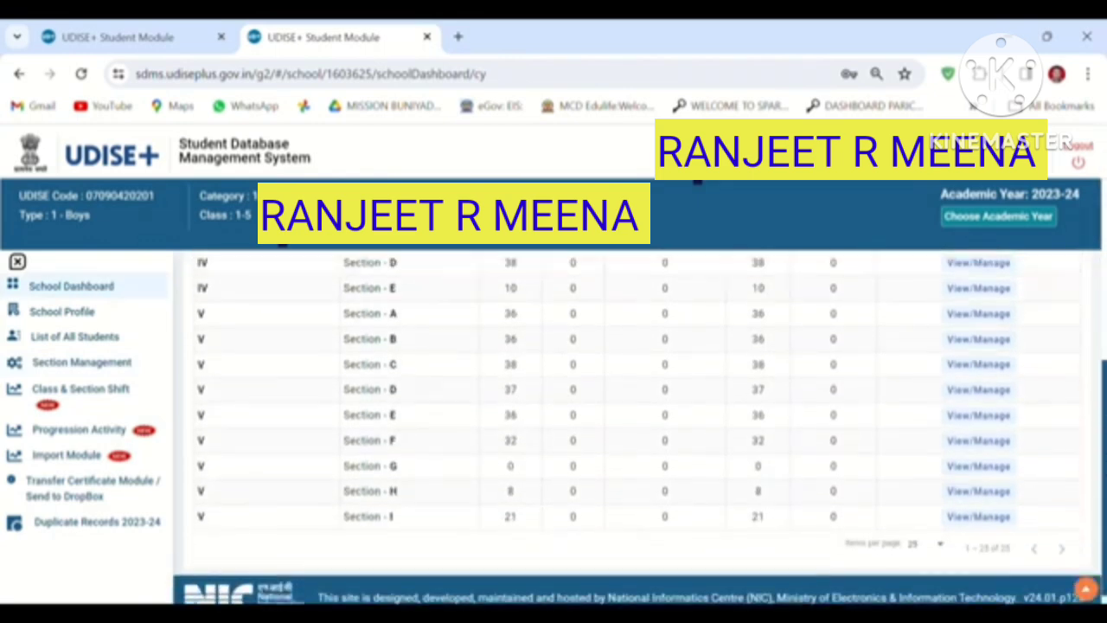
pyautogui.scroll(10, 638, 424)
pyautogui.scroll(2, 637, 423)
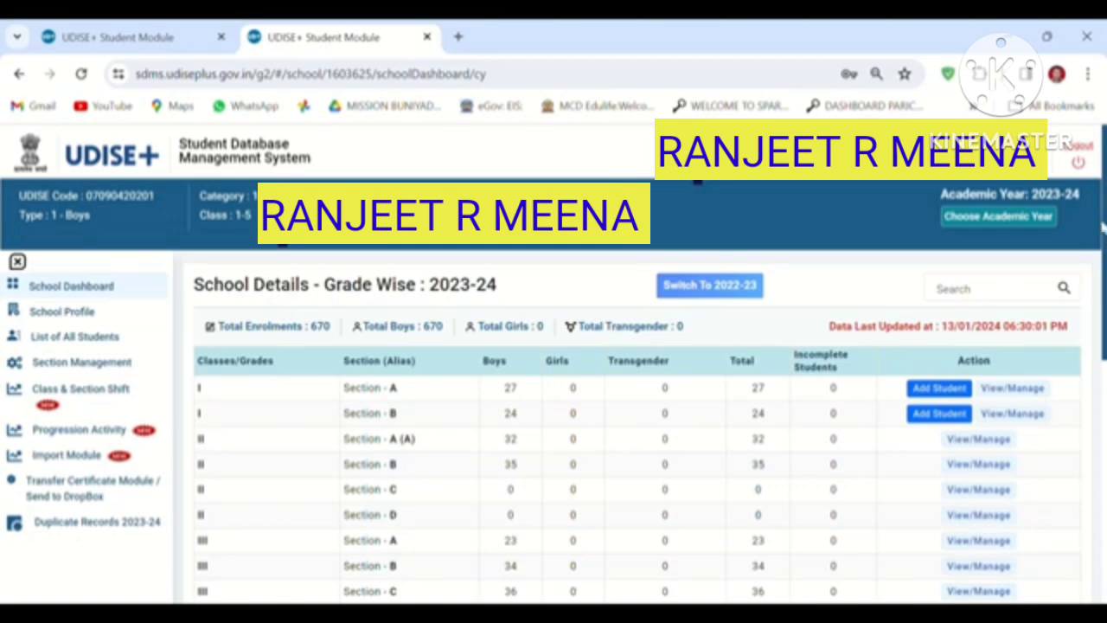
pyautogui.scroll(-2, 637, 424)
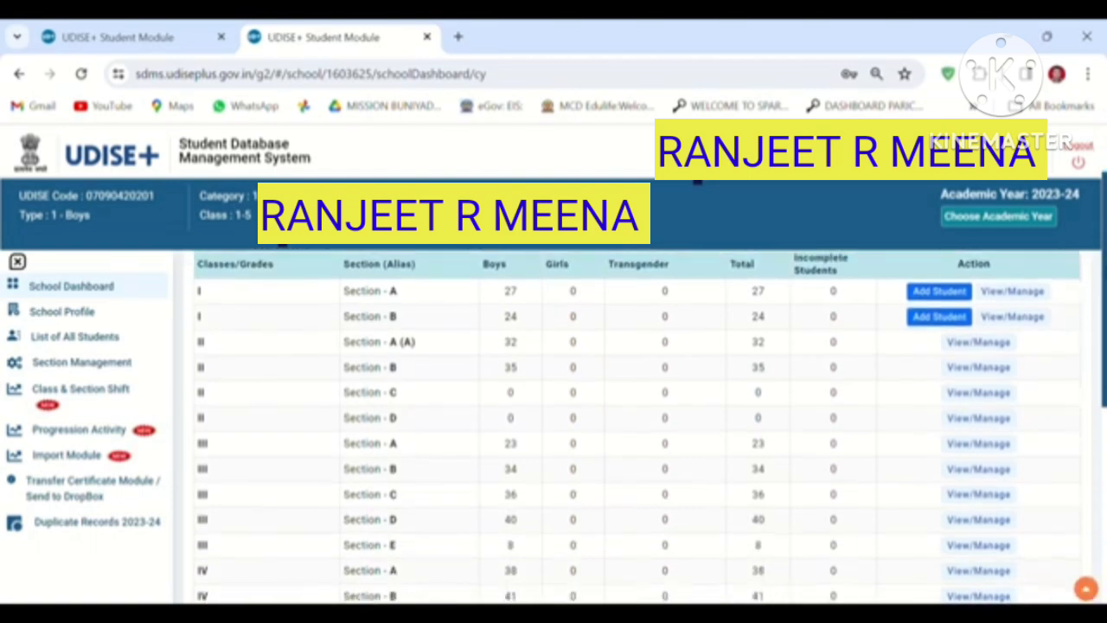
pyautogui.scroll(2, 637, 423)
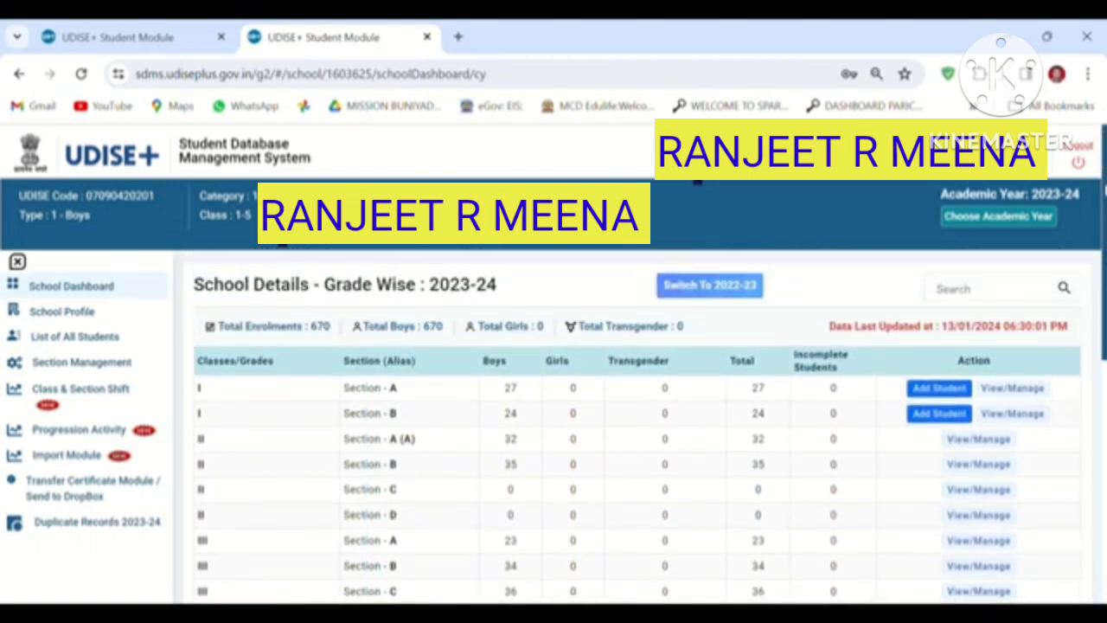
pyautogui.scroll(-5, 1099, 534)
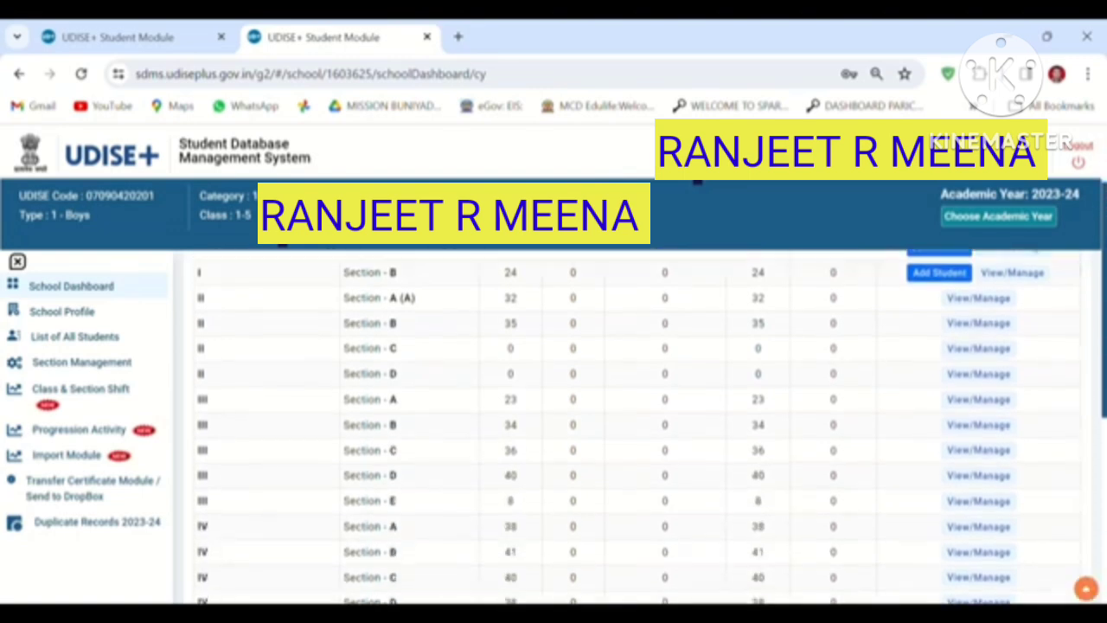
pyautogui.moveTo(1100, 535); pyautogui.dragTo(1104, 247)
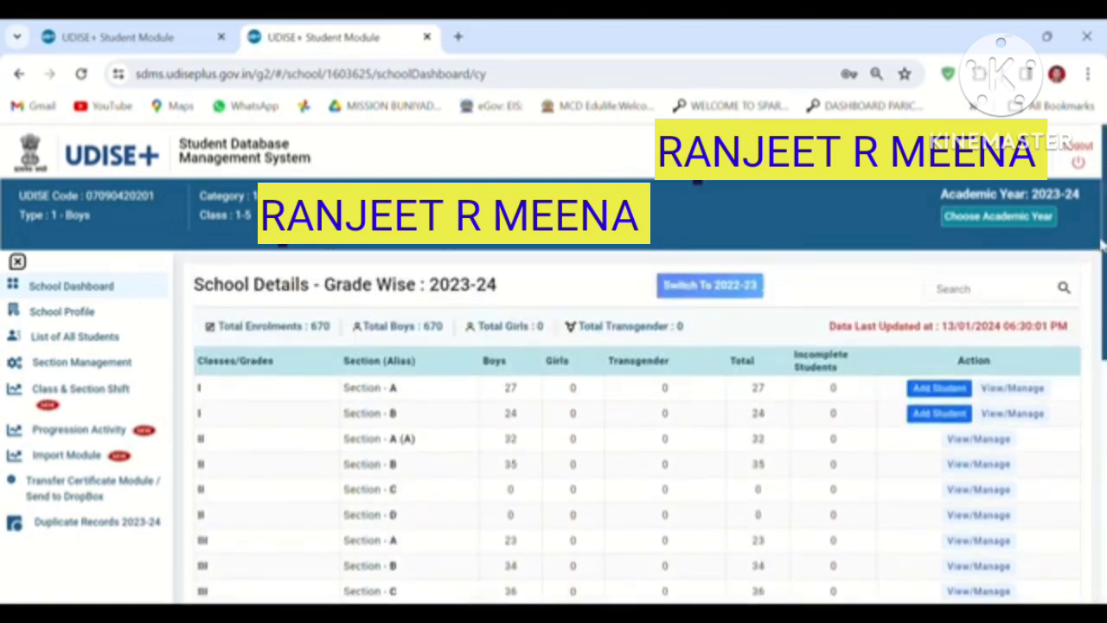
pyautogui.scroll(-5, 636, 423)
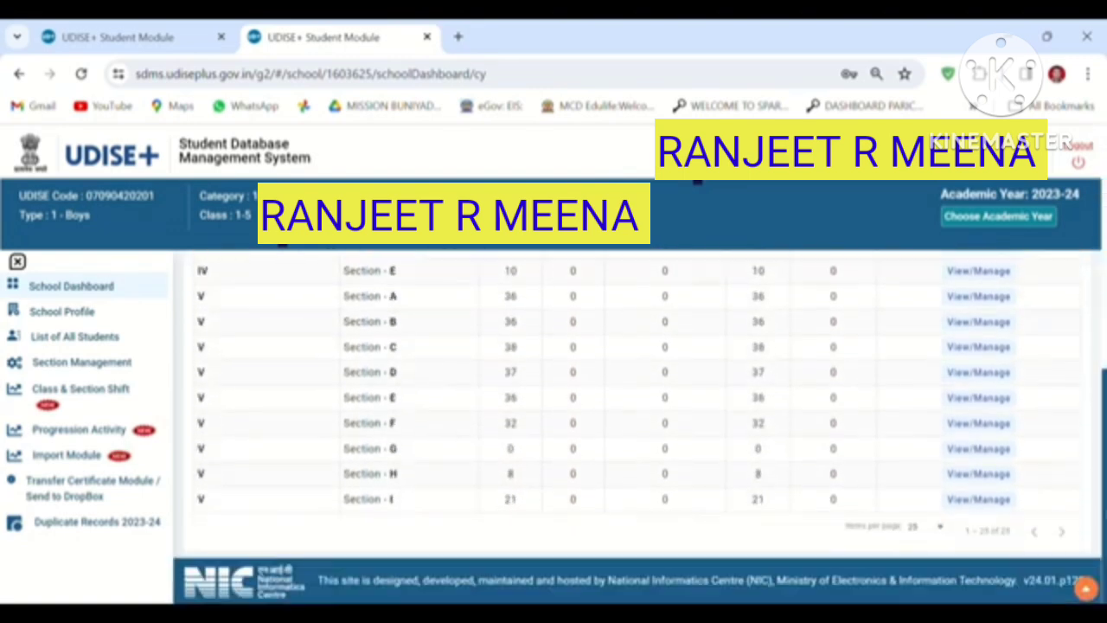
pyautogui.scroll(5, 637, 424)
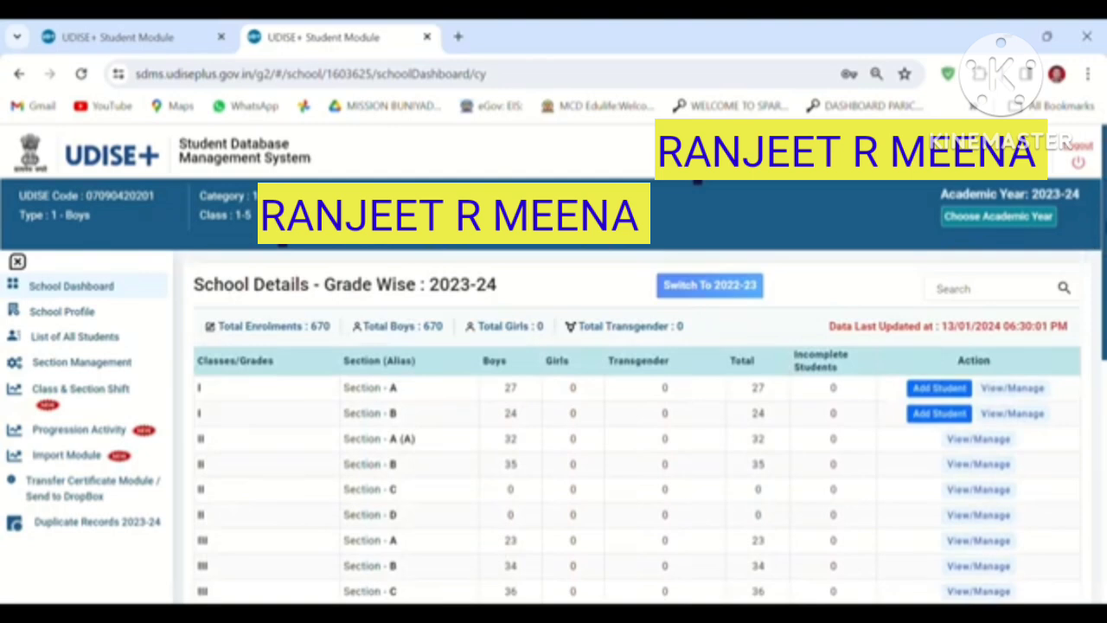
pyautogui.scroll(-5, 637, 424)
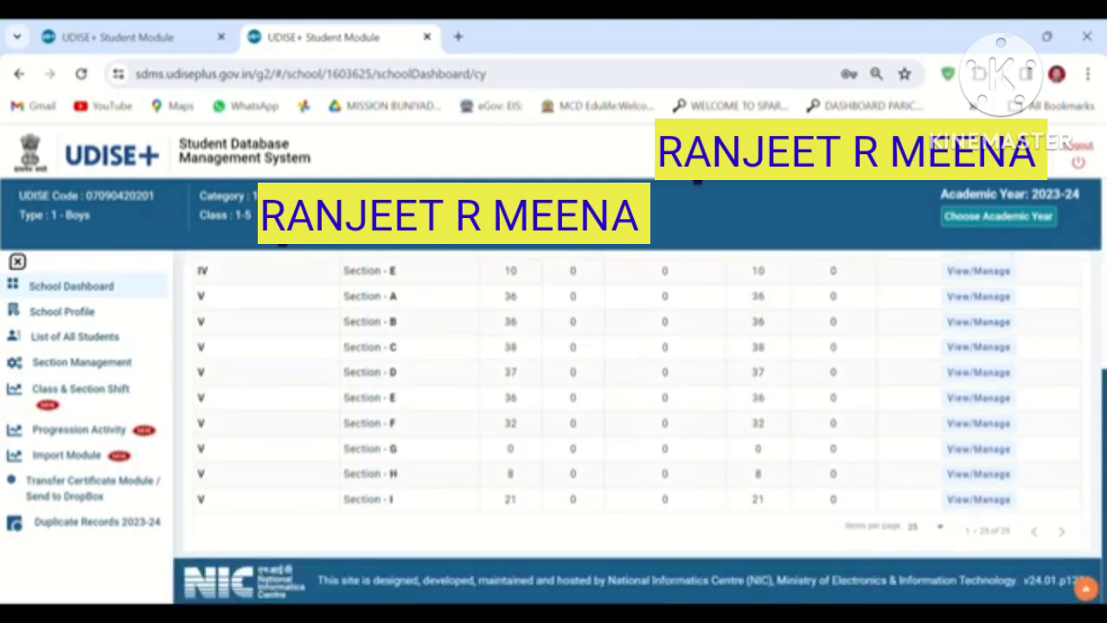
pyautogui.scroll(5, 636, 423)
pyautogui.scroll(2, 637, 423)
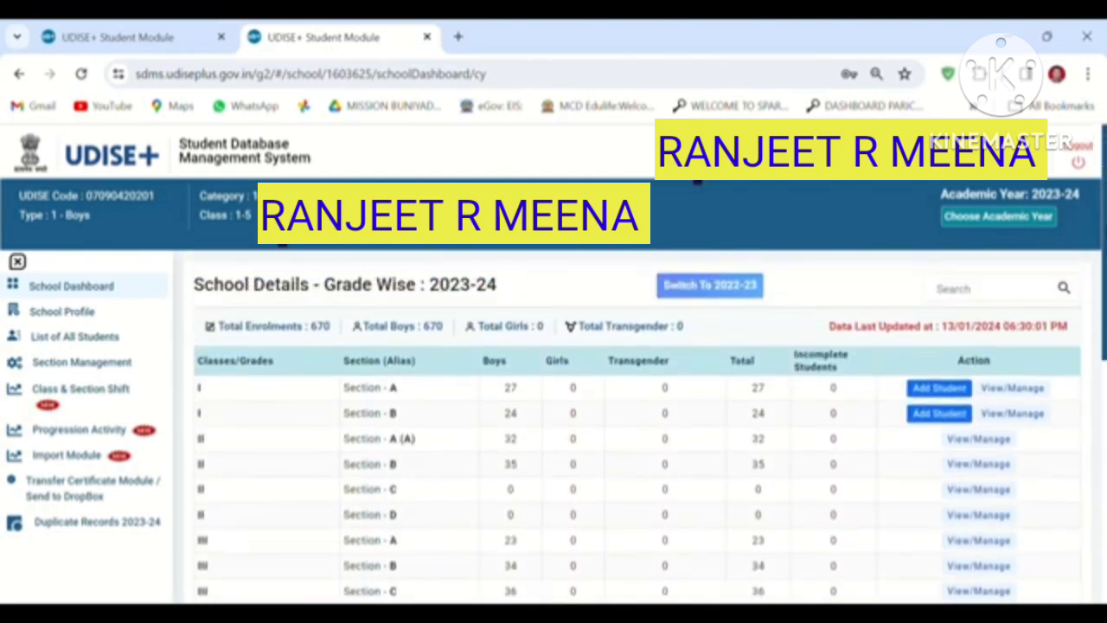
pyautogui.scroll(-8, 637, 424)
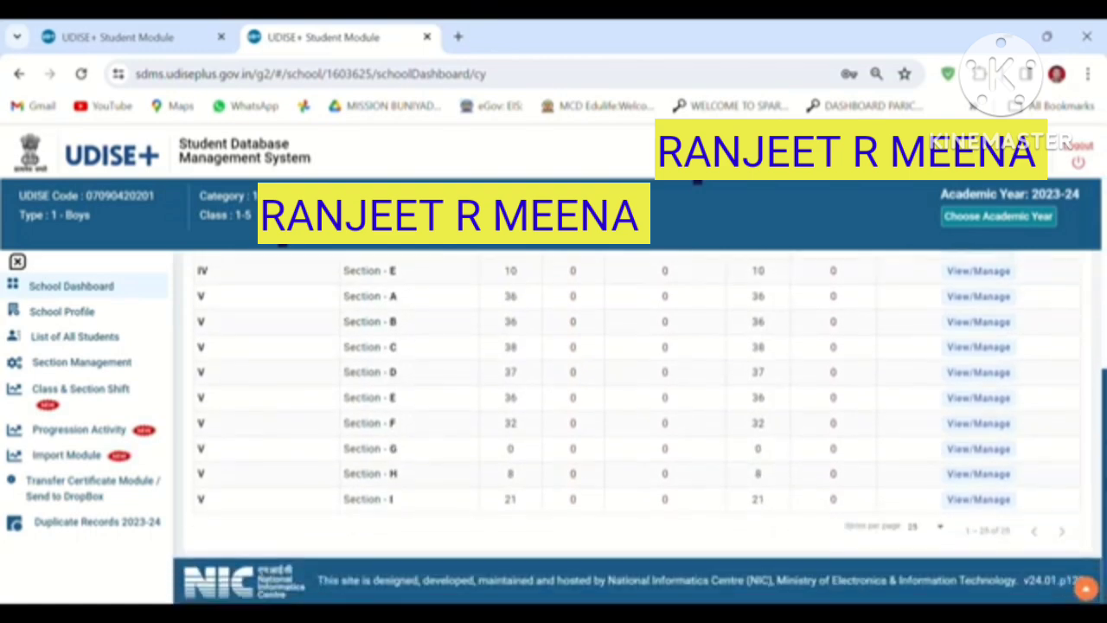
pyautogui.scroll(8, 637, 423)
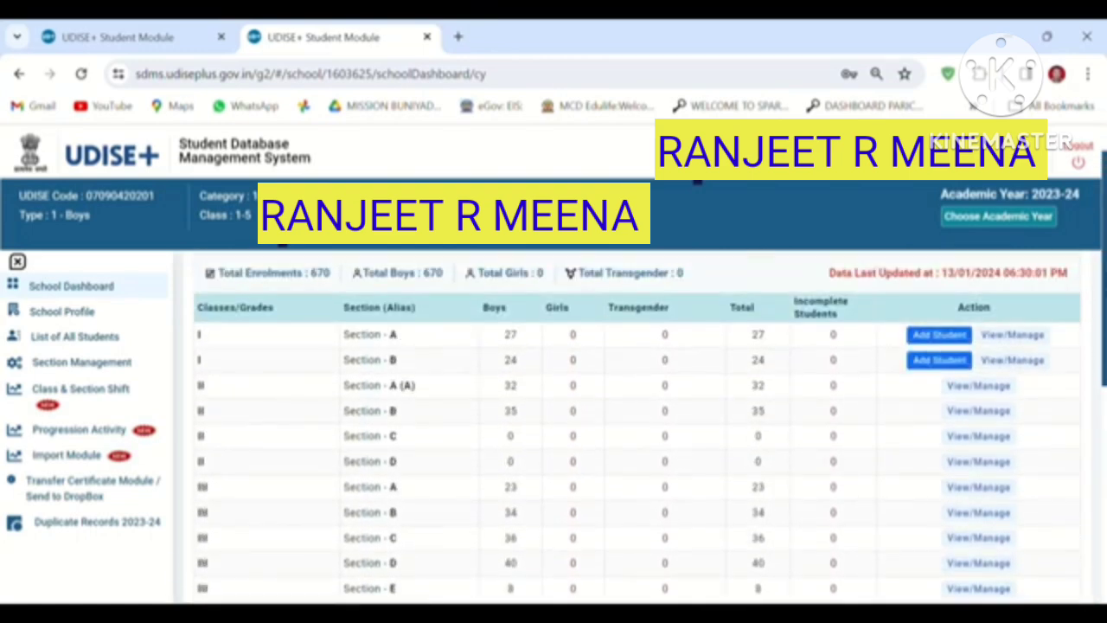
pyautogui.scroll(1, 636, 423)
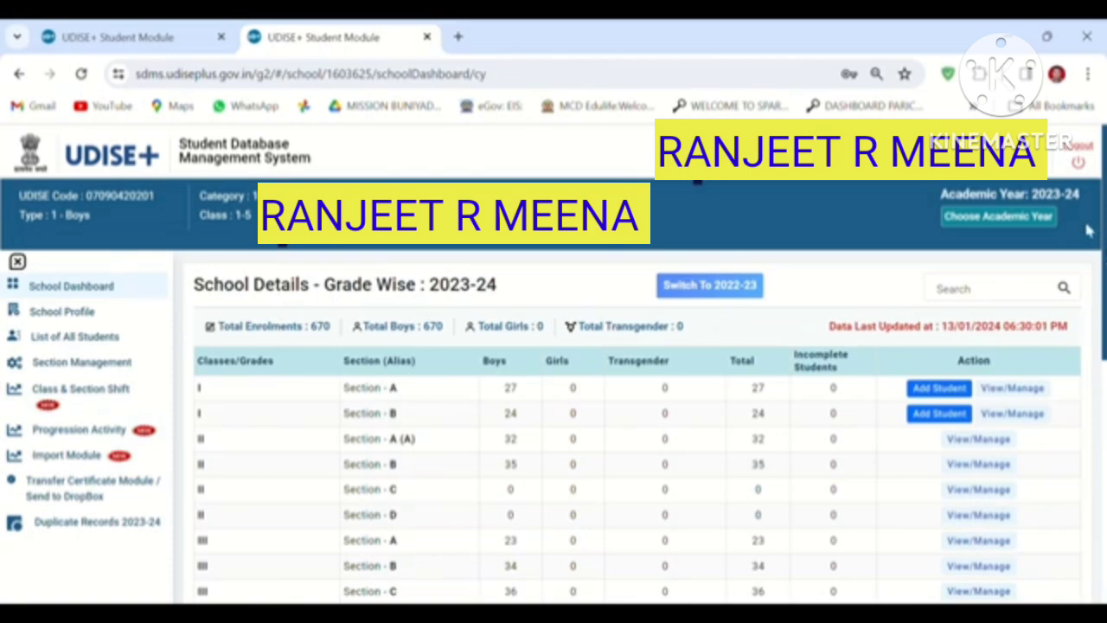
pyautogui.scroll(-1, 637, 428)
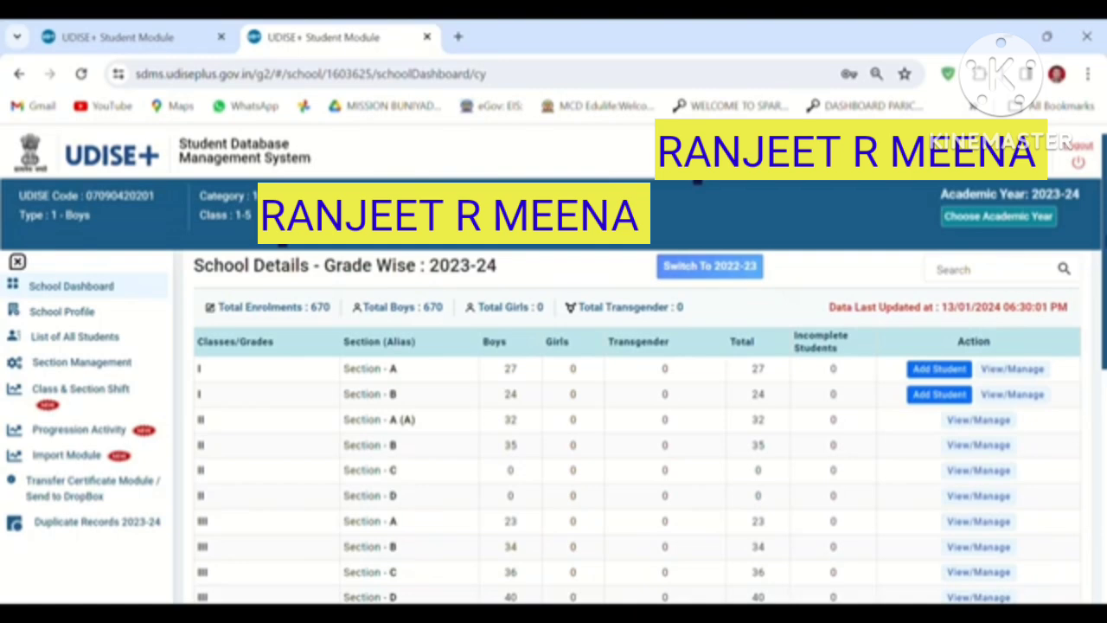
pyautogui.scroll(1, 638, 428)
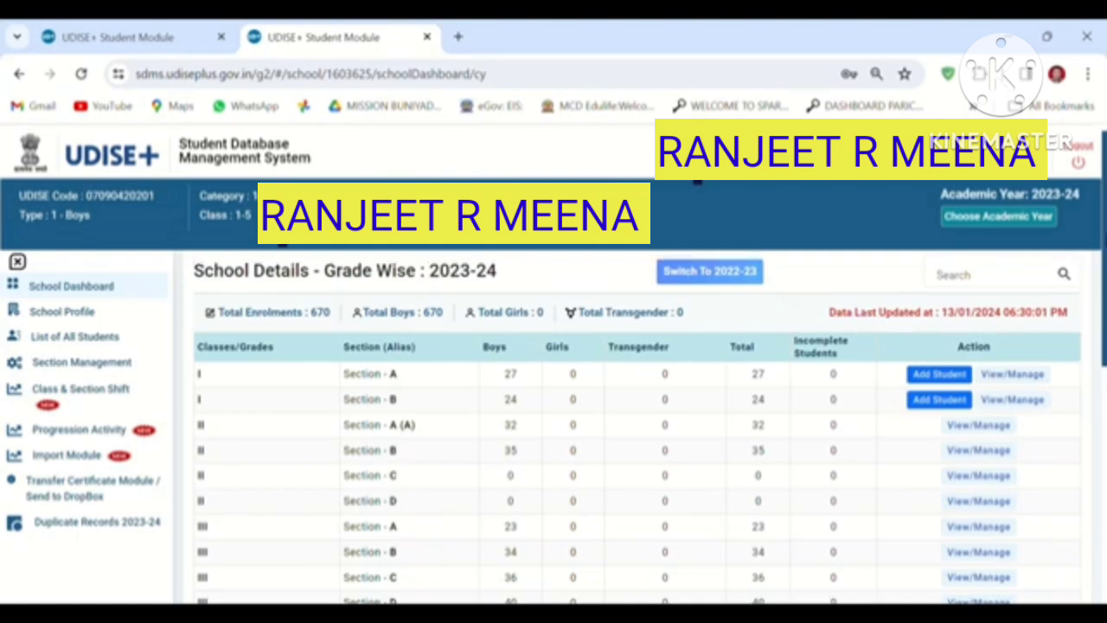
pyautogui.scroll(1, 637, 428)
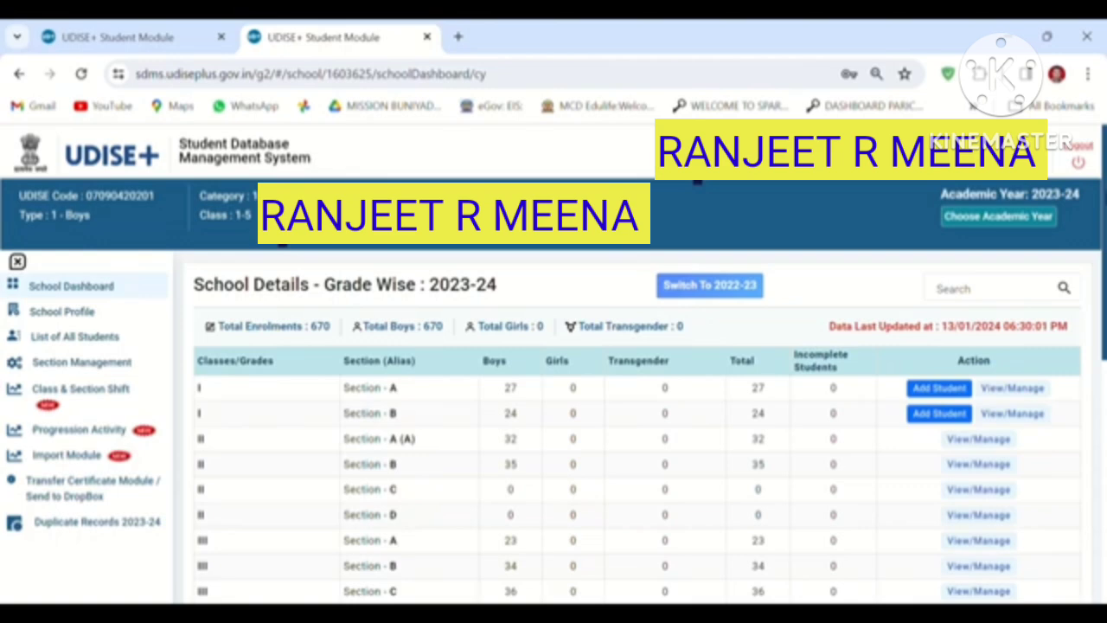